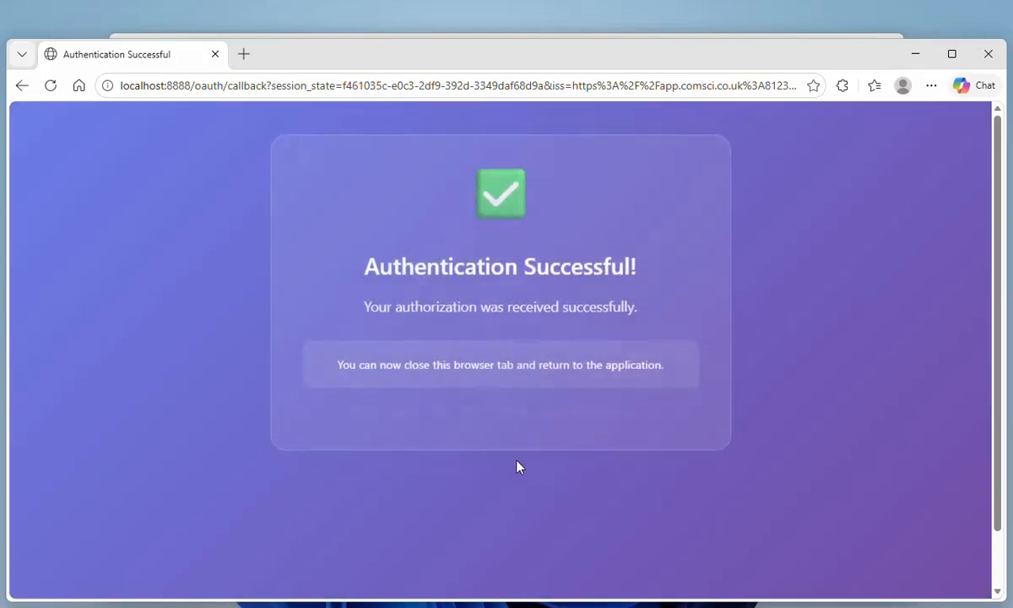
# Step: Close the authentication page, open the 6th Apr–5th Jul 2026 quarterly update for Zara's Zoo and review its income and expense figures
pyautogui.click(1004, 54)
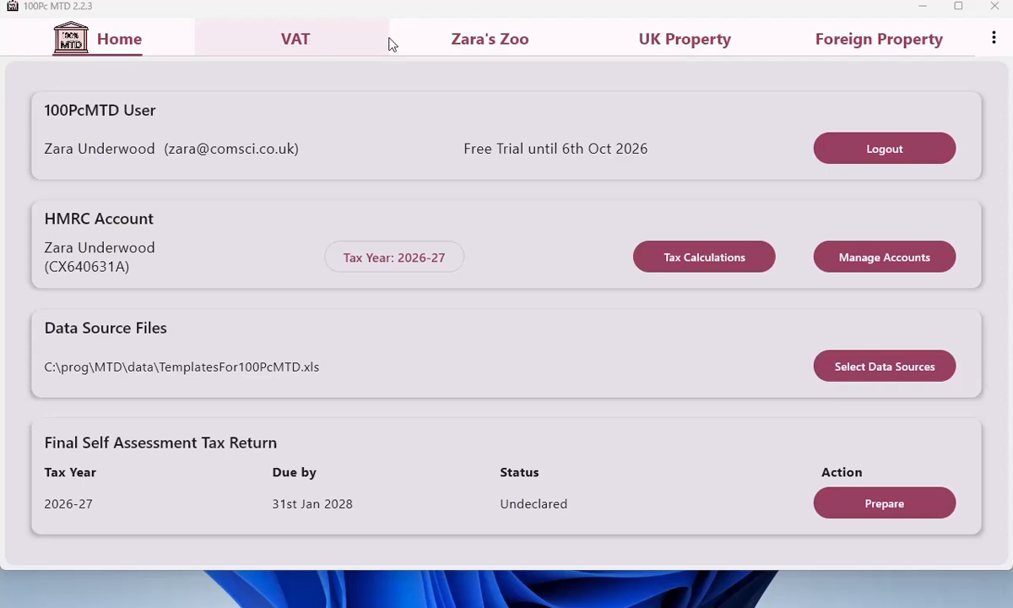
pyautogui.click(487, 42)
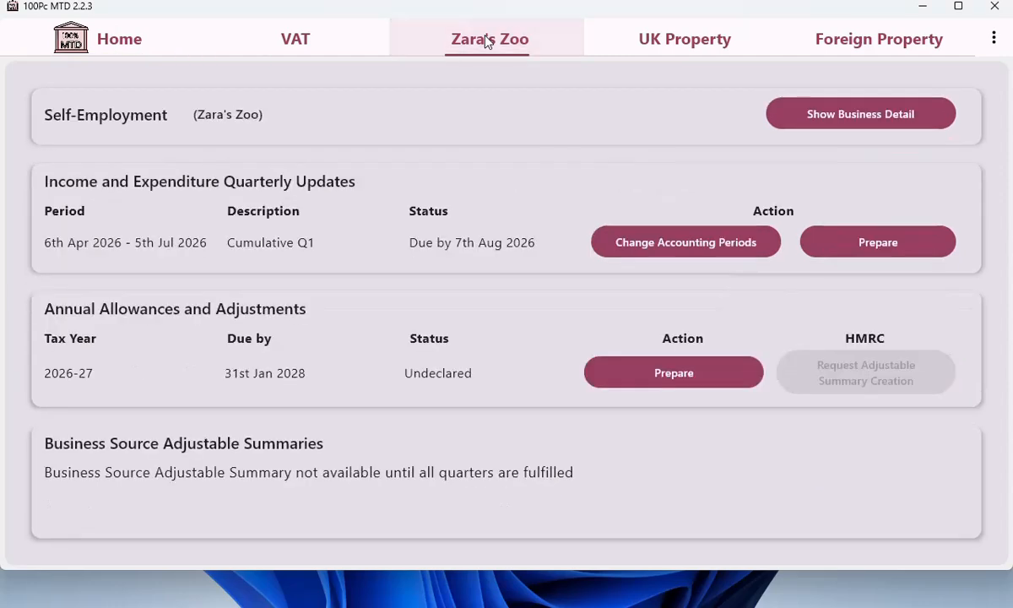
pyautogui.click(869, 241)
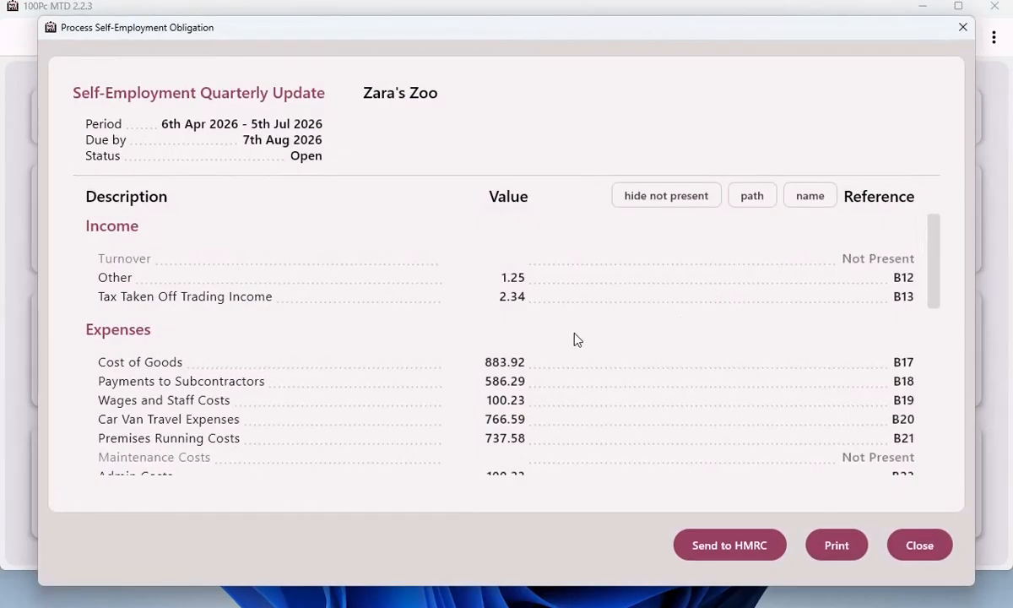
pyautogui.scroll(-3, 576, 339)
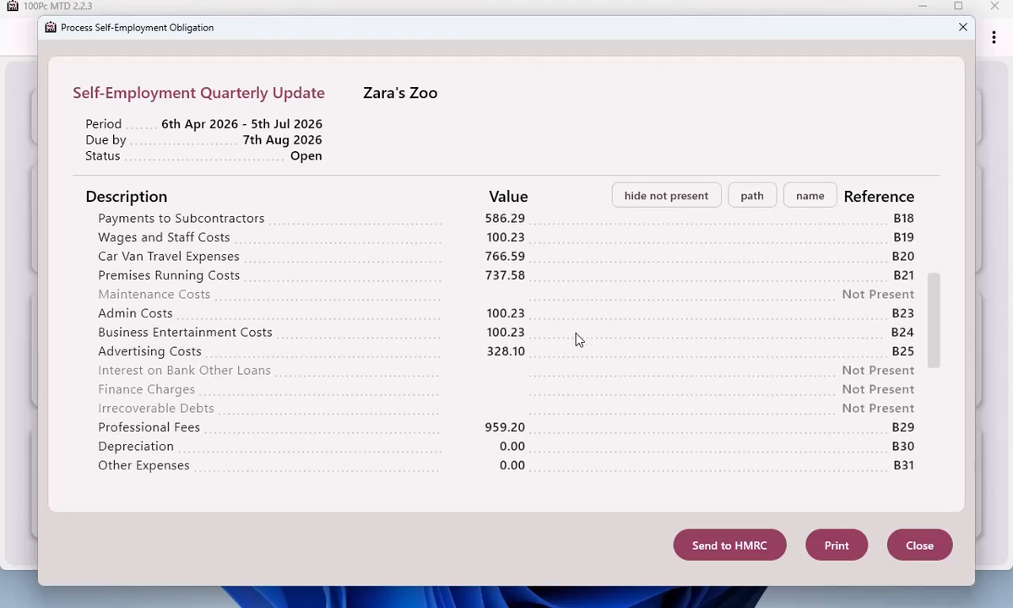
pyautogui.scroll(-5, 577, 338)
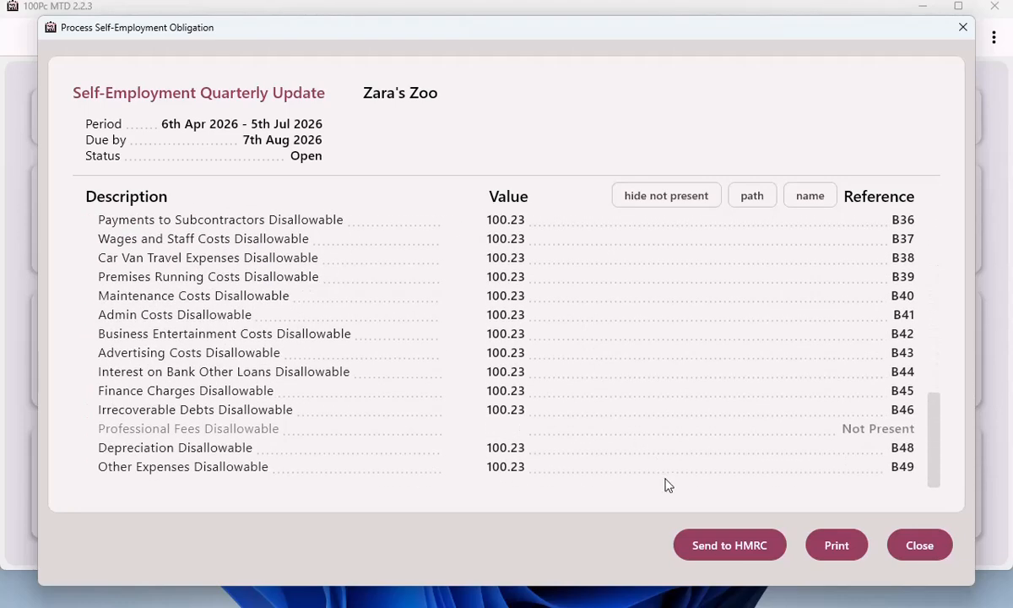
# Step: Send the Zara's Zoo self-employment quarterly update to HMRC, accept the legal declaration, and close the update
pyautogui.click(735, 554)
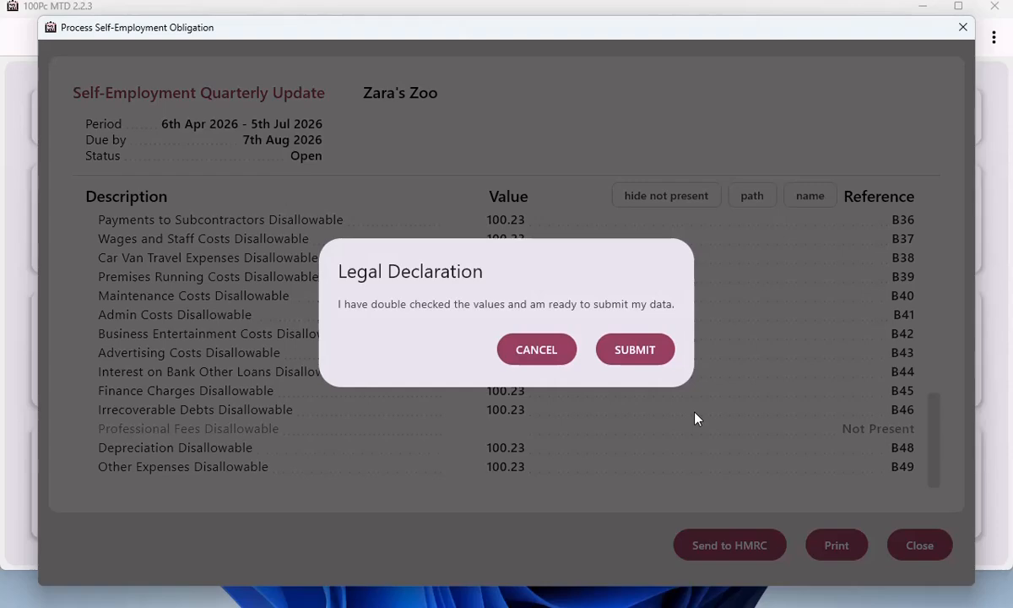
pyautogui.click(635, 349)
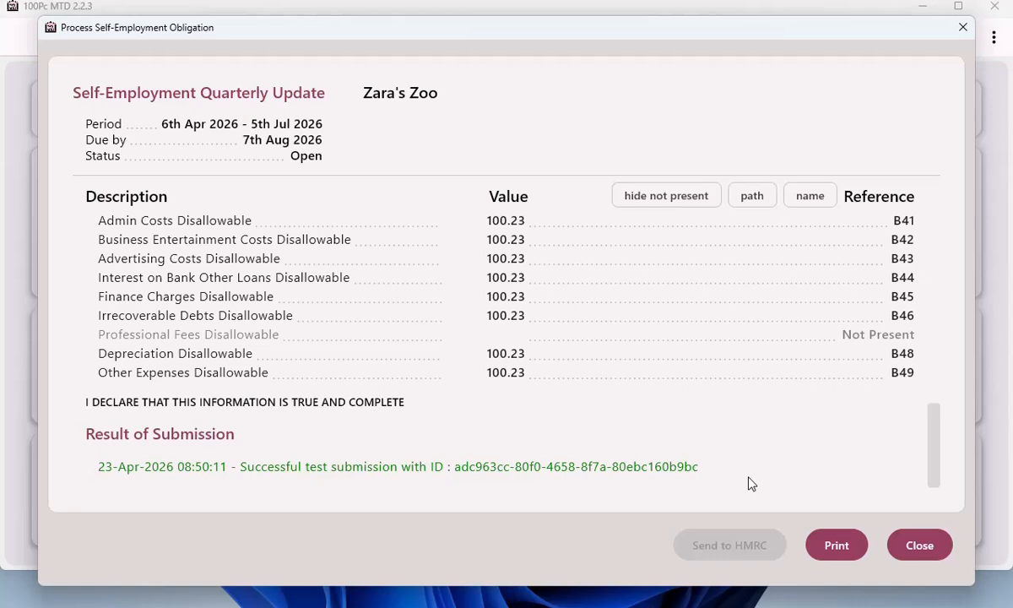
pyautogui.click(919, 547)
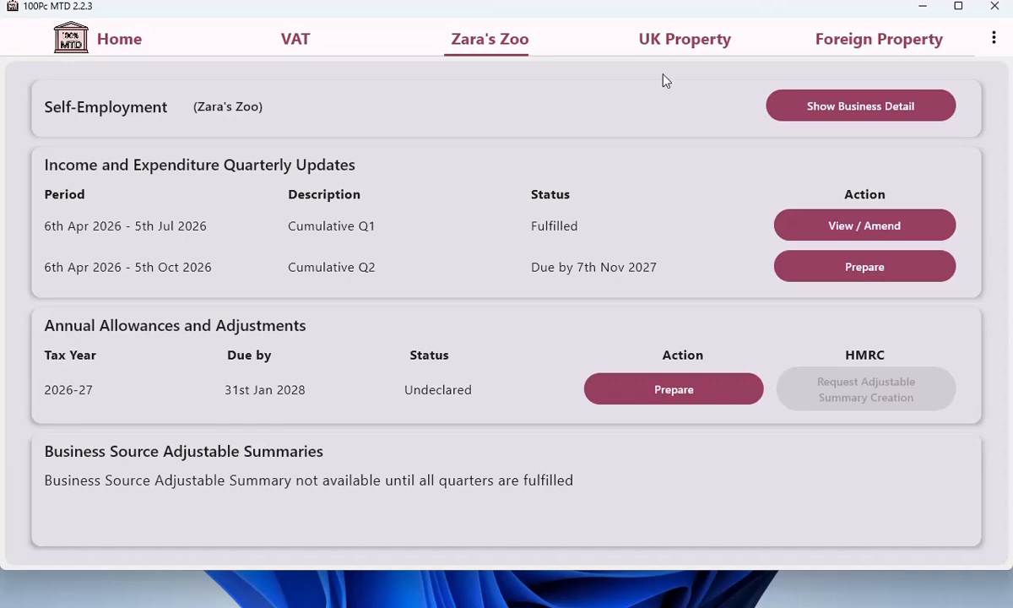
# Step: Prepare the UK Property quarterly update for 6th Apr–5th Jul 2026, submit it to HMRC with the legal declaration, and close it
pyautogui.click(664, 42)
pyautogui.click(837, 245)
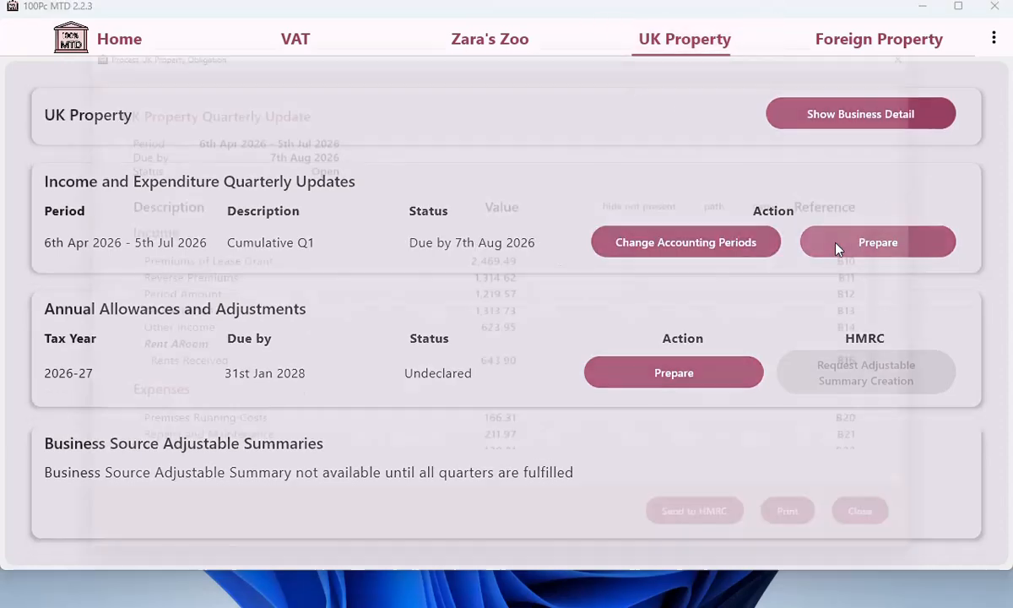
pyautogui.scroll(-3, 459, 403)
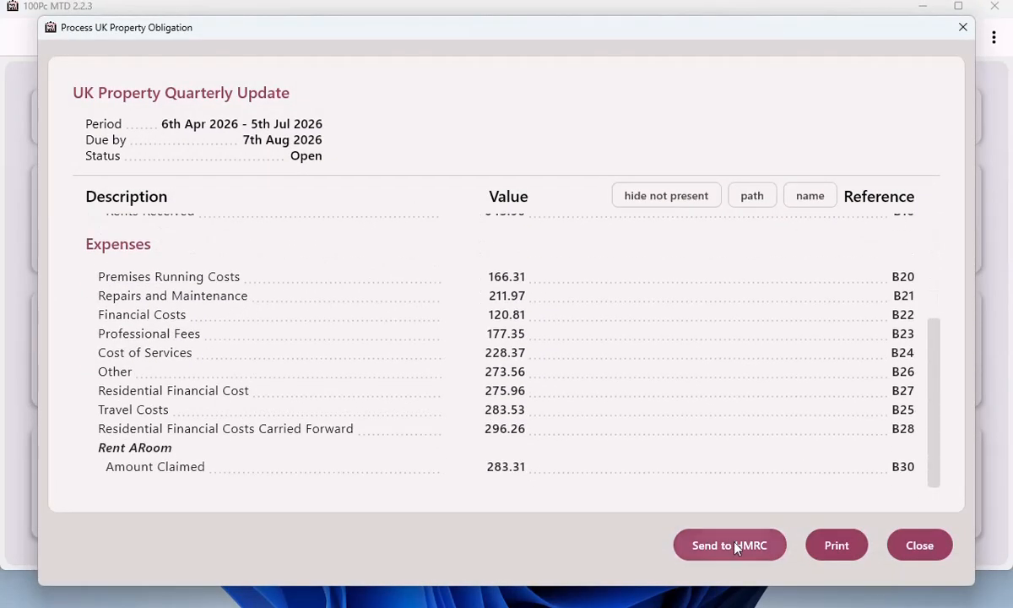
pyautogui.click(709, 545)
pyautogui.click(635, 348)
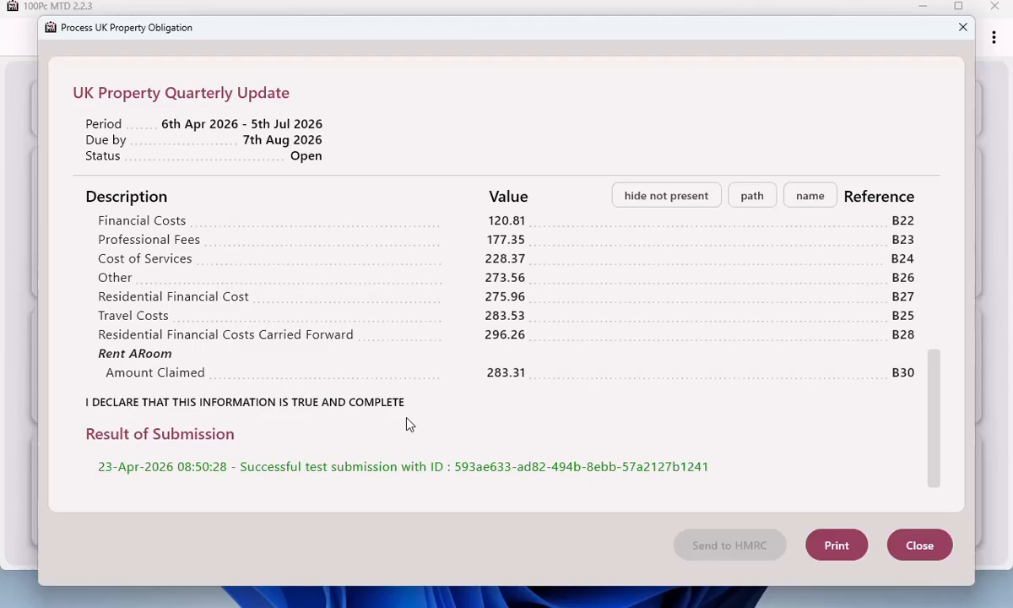
pyautogui.click(941, 549)
# Step: Prepare the Foreign Property quarterly update for 6th Apr–5th Jul 2026, submit it to HMRC with the legal declaration, and close it
pyautogui.click(841, 46)
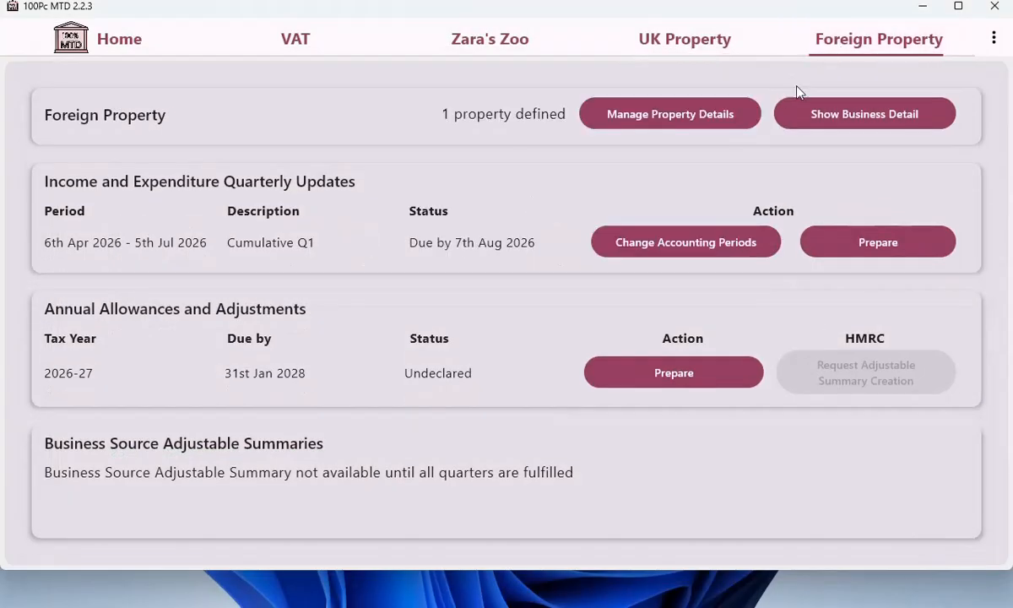
pyautogui.click(864, 246)
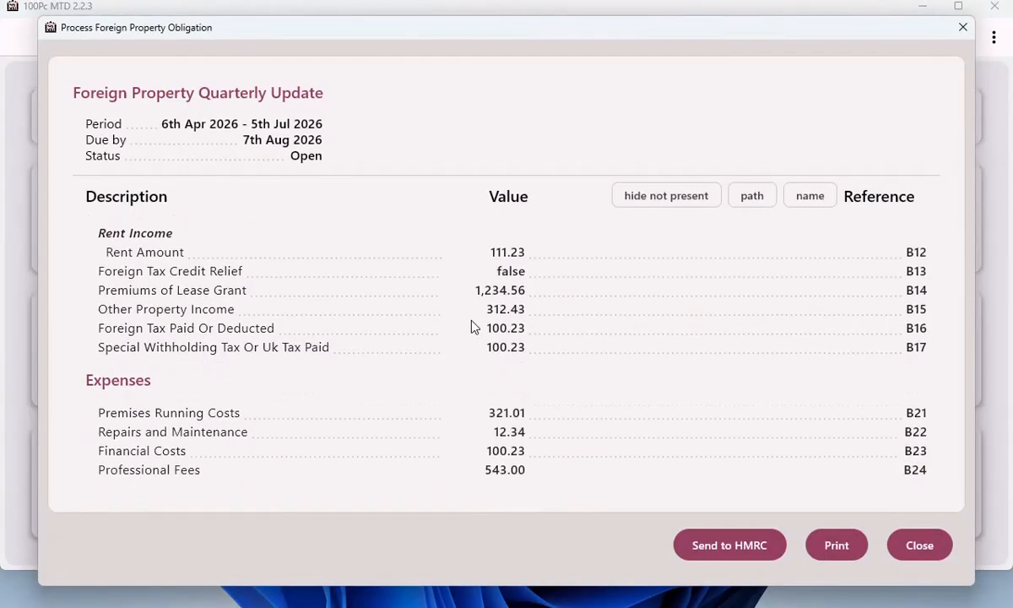
pyautogui.scroll(-3, 473, 328)
pyautogui.click(715, 542)
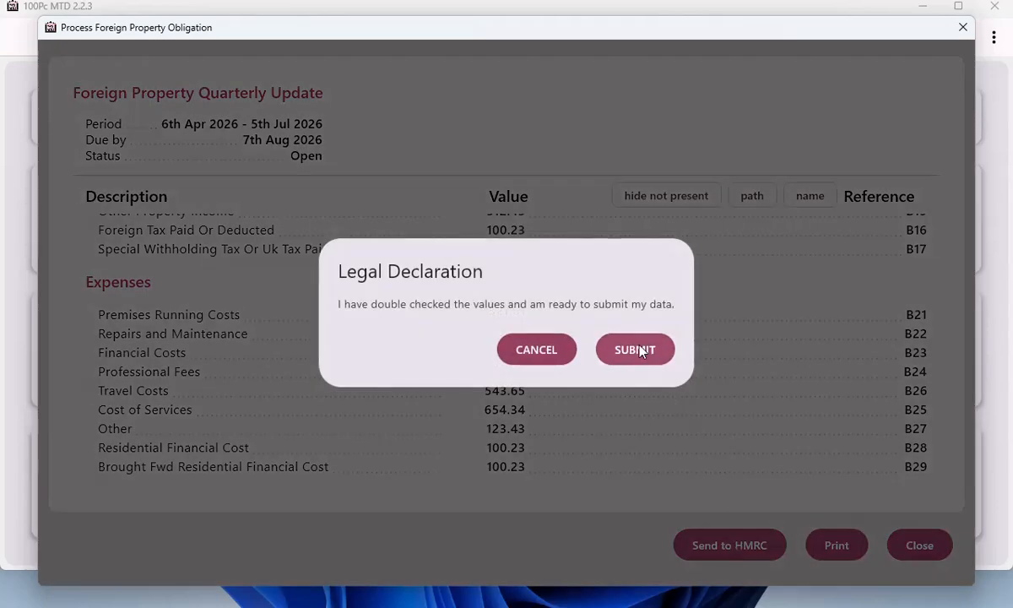
pyautogui.click(635, 350)
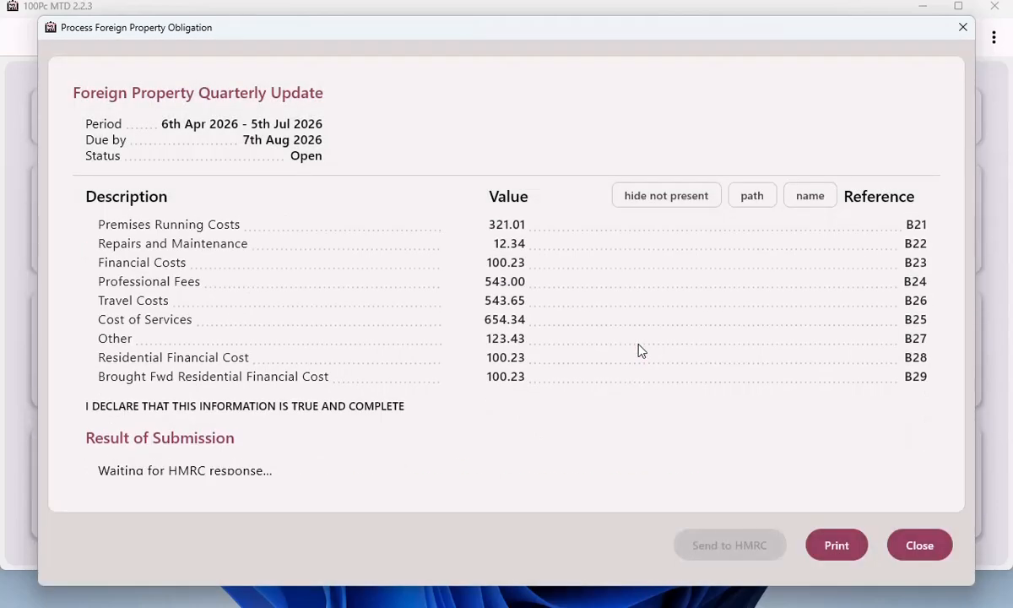
pyautogui.click(918, 544)
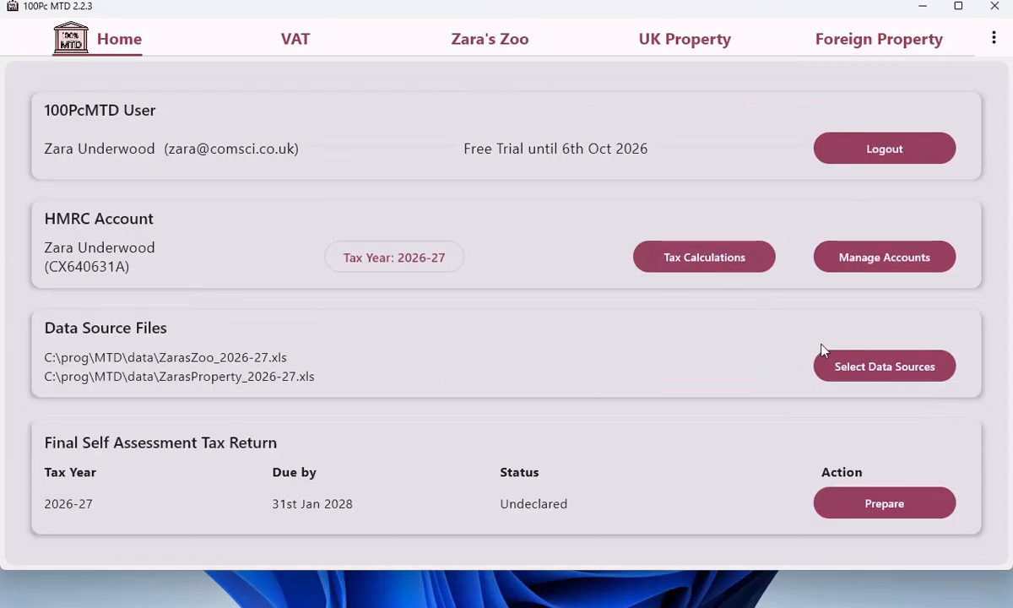
# Step: Save ZarasZoo_2026-27.xls and ZarasProperty_2026-27.xls as the accounts data source files
pyautogui.click(849, 369)
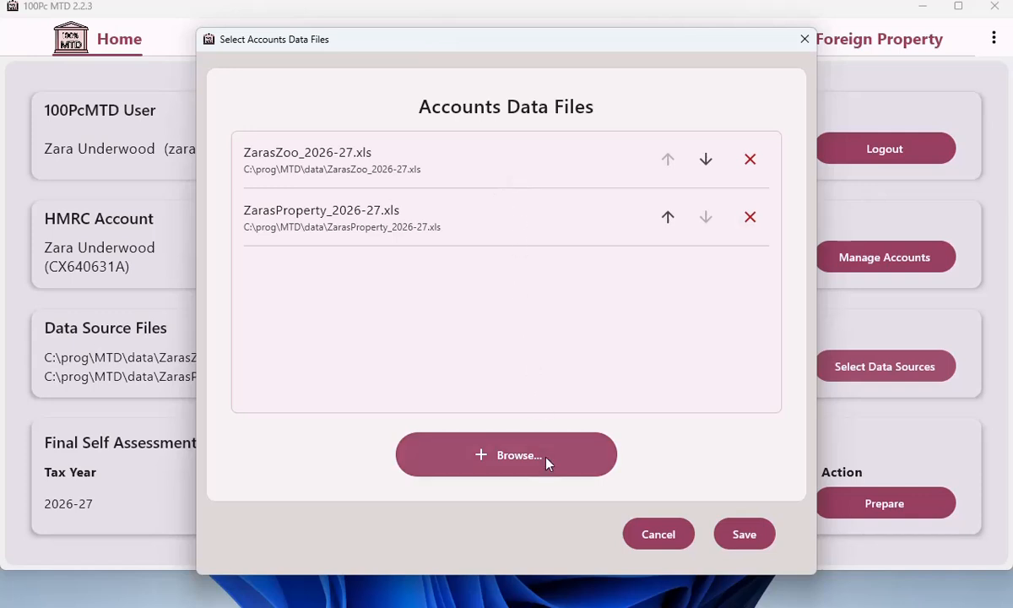
pyautogui.click(754, 543)
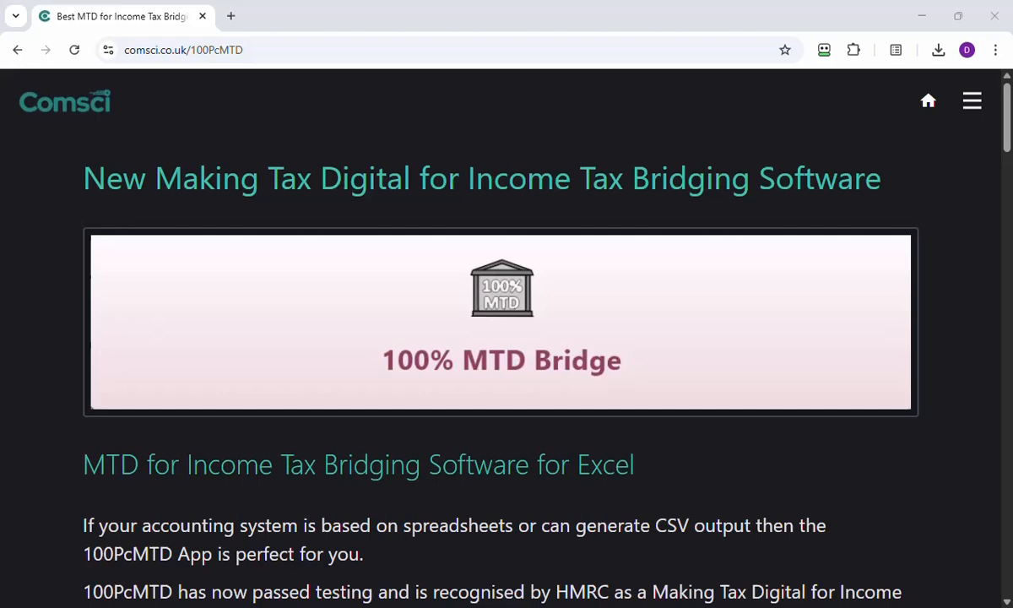
# Step: In the browser, locate the MTD consolidated templates and MTD full expenses templates downloads on the 100PcMTD page
pyautogui.scroll(-5, 918, 194)
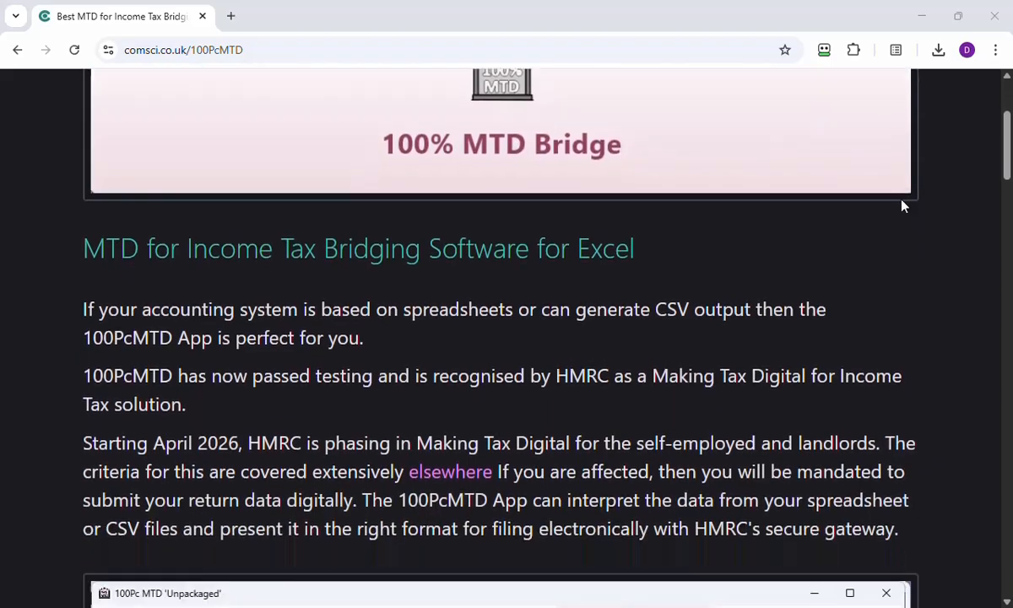
pyautogui.scroll(-9, 892, 202)
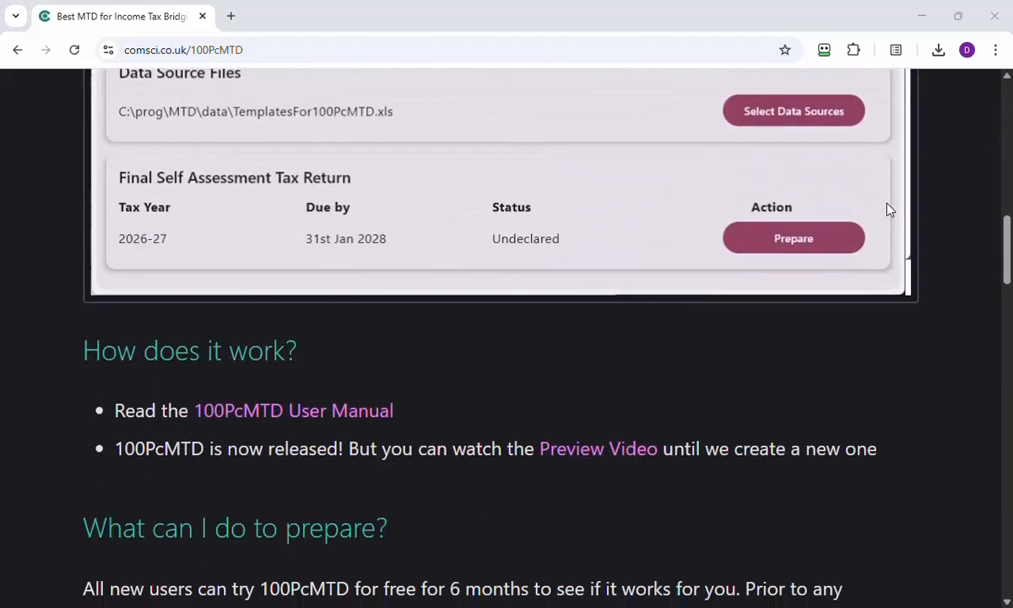
pyautogui.scroll(-8, 885, 211)
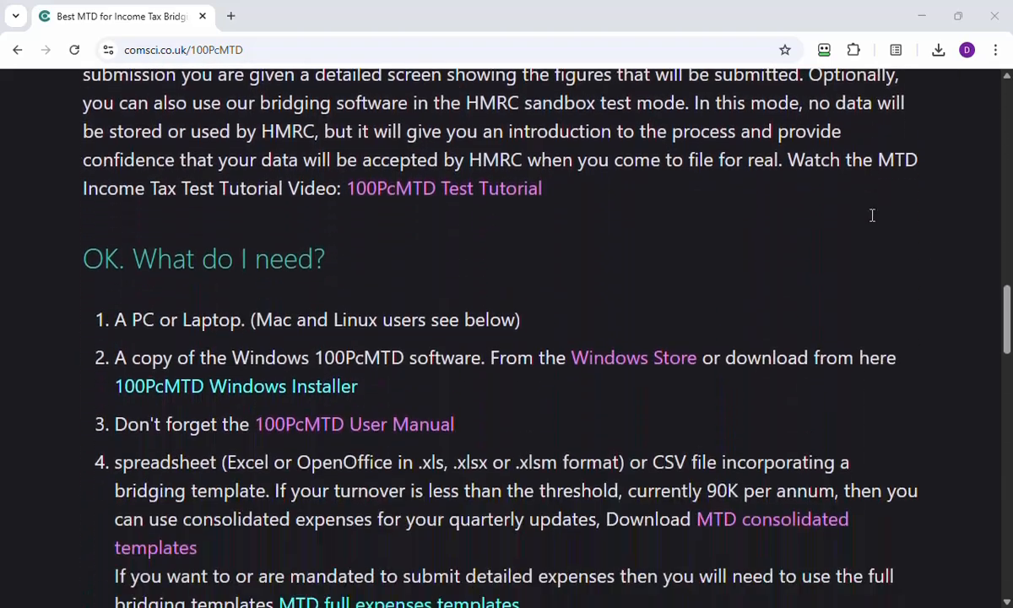
pyautogui.scroll(-1, 872, 222)
pyautogui.click(758, 282)
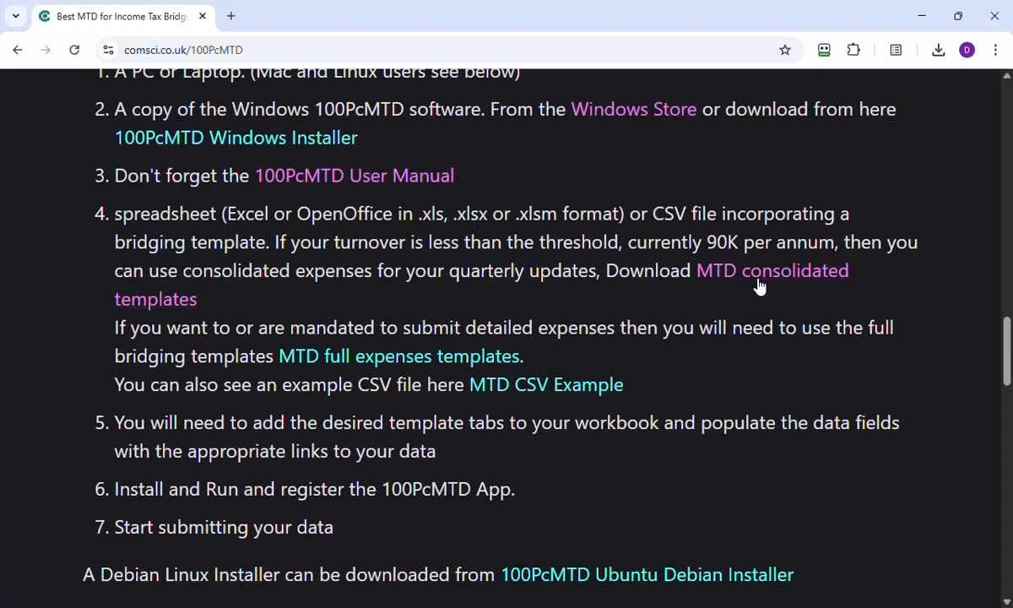
pyautogui.click(439, 364)
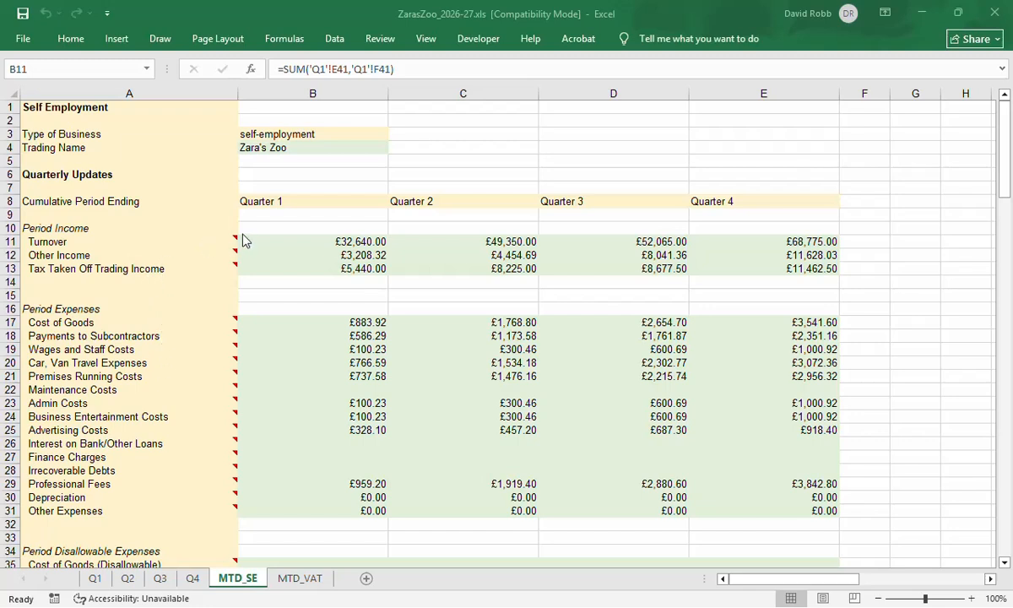
# Step: In Excel, inspect the Other Income label and the Quarter 1 and Quarter 2 Turnover formulas on the MTD_SE sheet of ZarasZoo_2026-27.xls
pyautogui.click(227, 255)
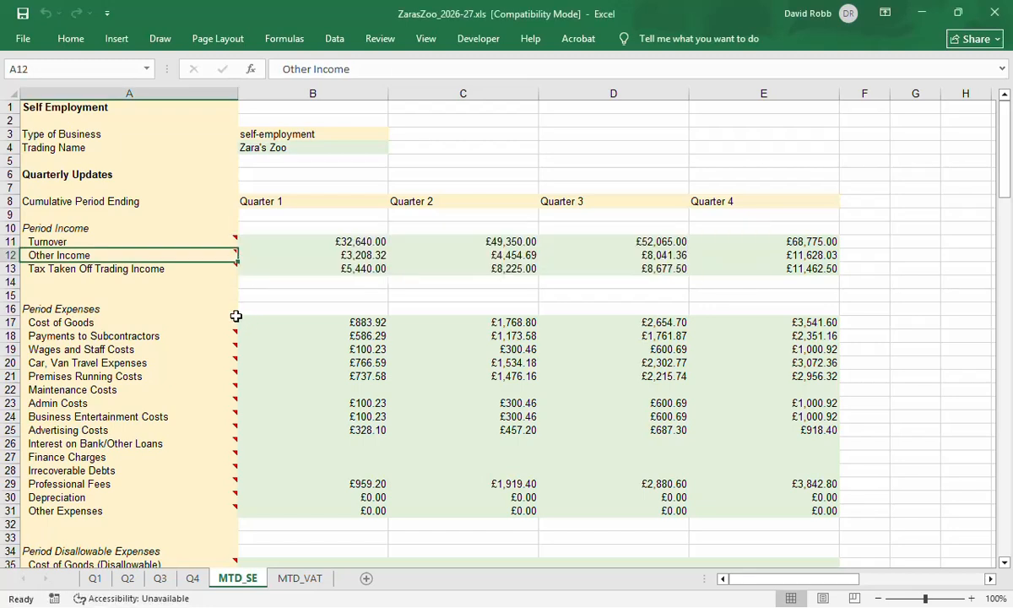
pyautogui.moveTo(237, 316)
pyautogui.click(358, 241)
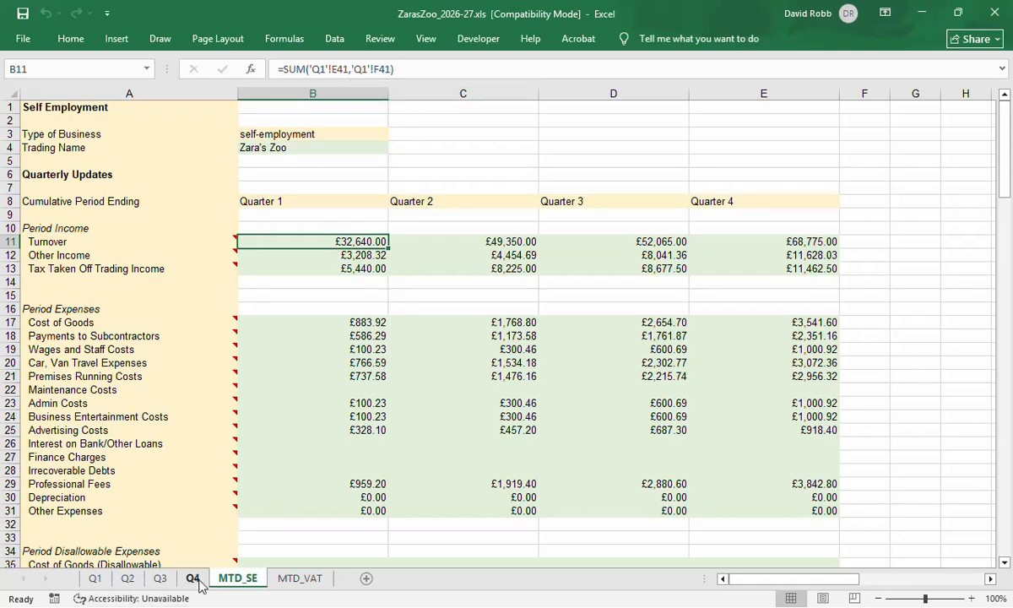
pyautogui.click(474, 245)
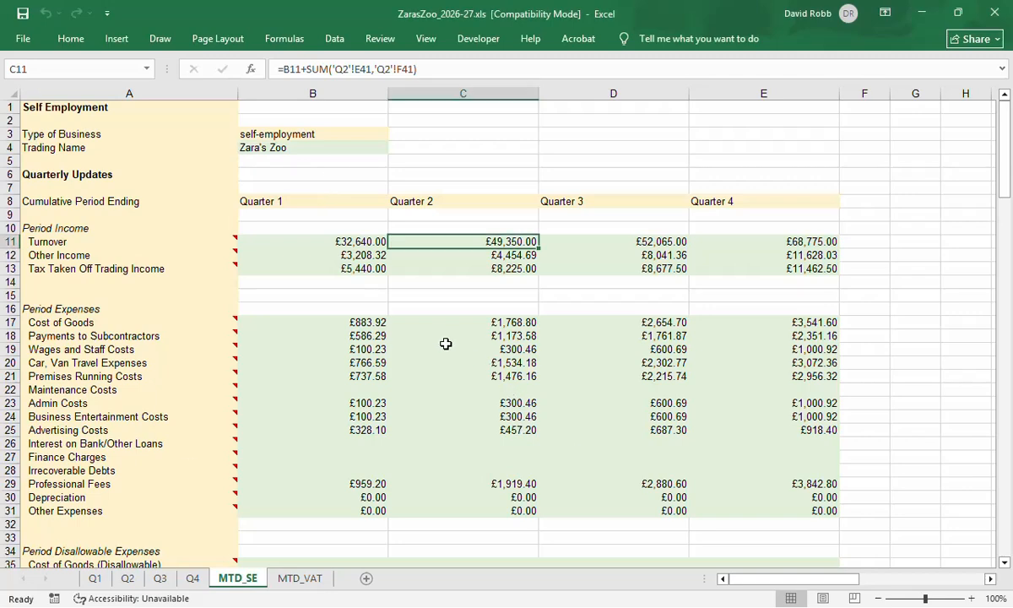
# Step: Examine the MTD_SE sheet's period expenses, disallowable expenses, annual adjustments, allowances and non-financial entries down to the Business Source Adjustable Summary
pyautogui.scroll(-1, 454, 324)
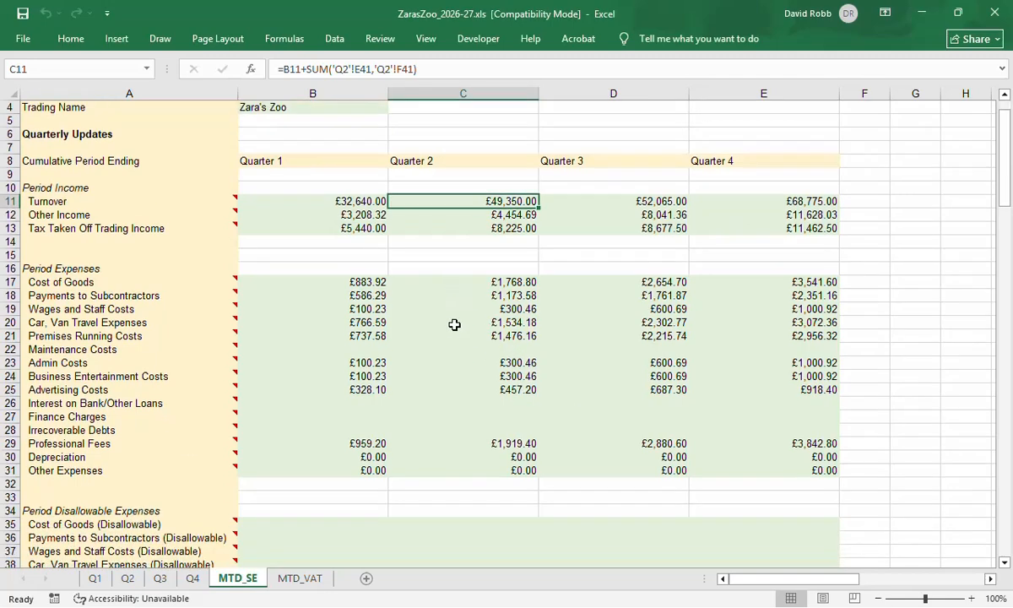
pyautogui.scroll(-1, 453, 325)
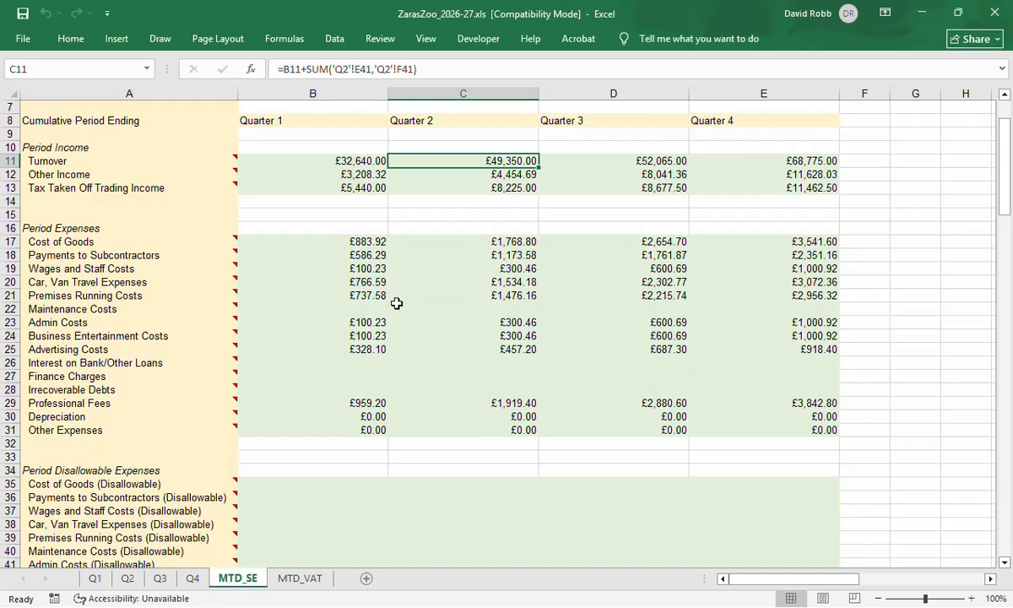
pyautogui.scroll(-3, 412, 304)
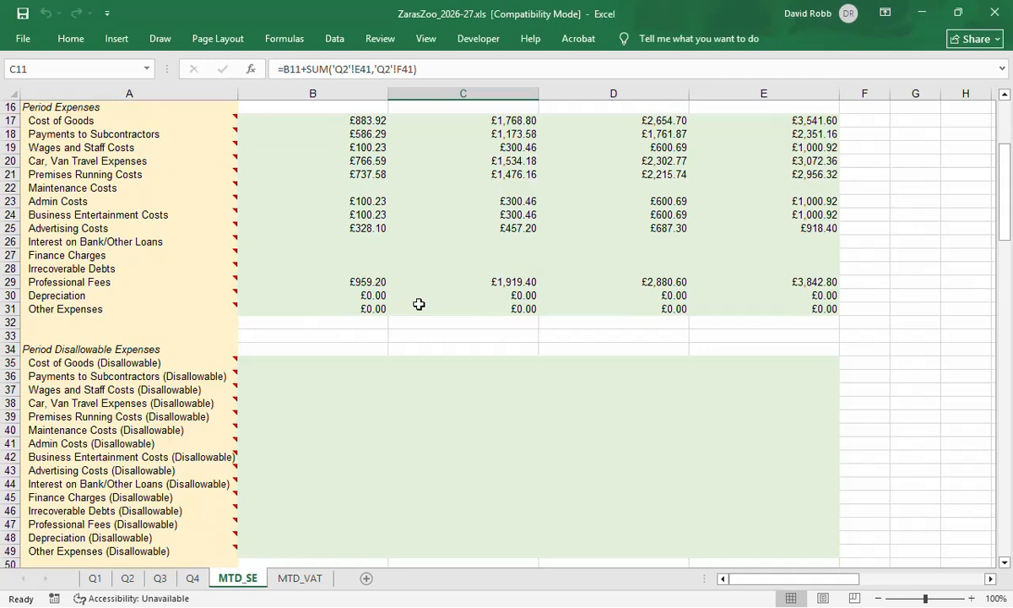
pyautogui.scroll(-3, 419, 304)
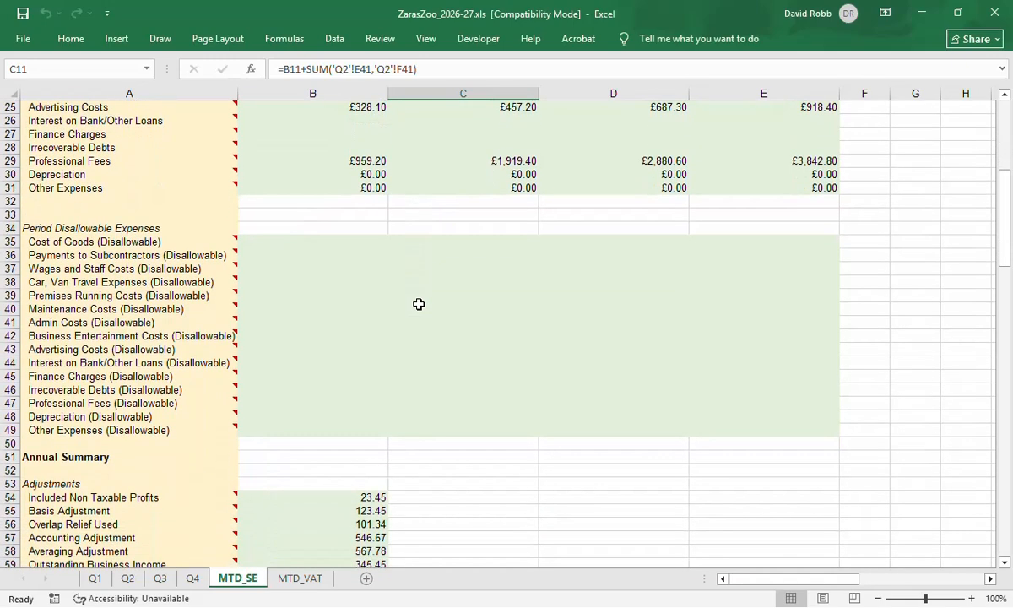
pyautogui.scroll(-1, 414, 308)
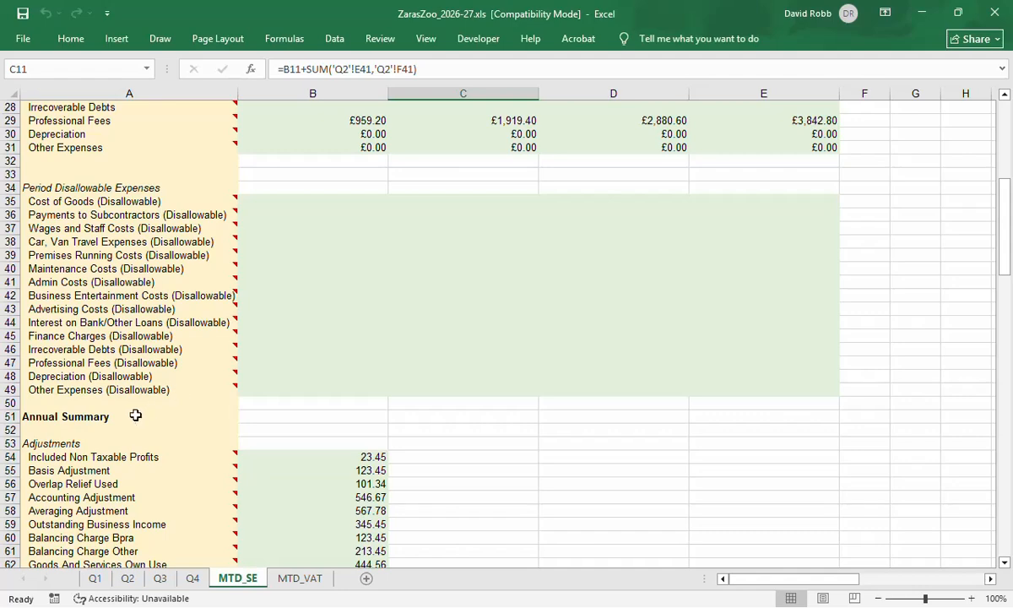
pyautogui.scroll(-6, 139, 424)
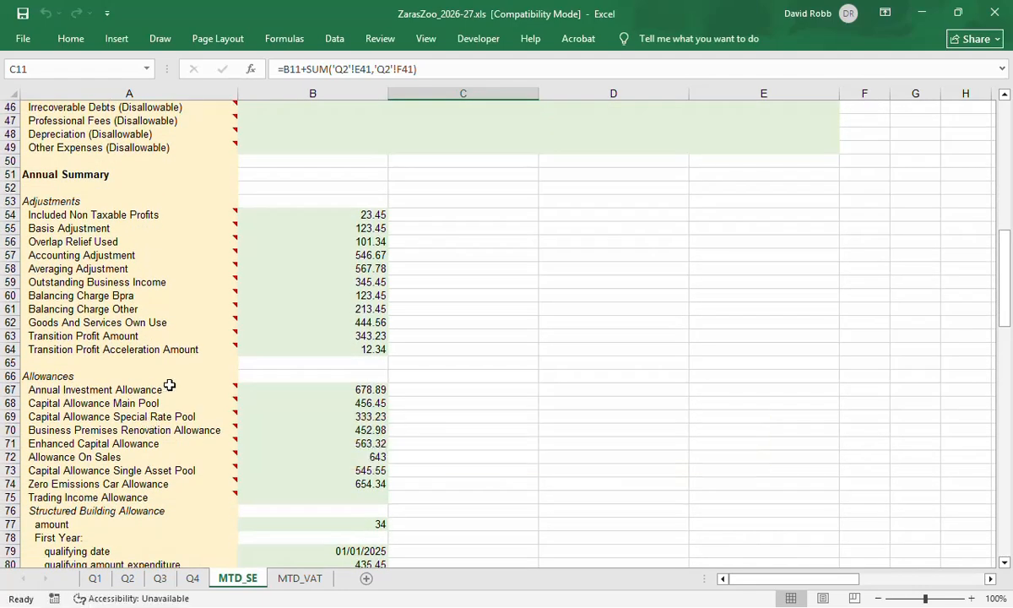
pyautogui.moveTo(171, 382)
pyautogui.scroll(-4, 461, 226)
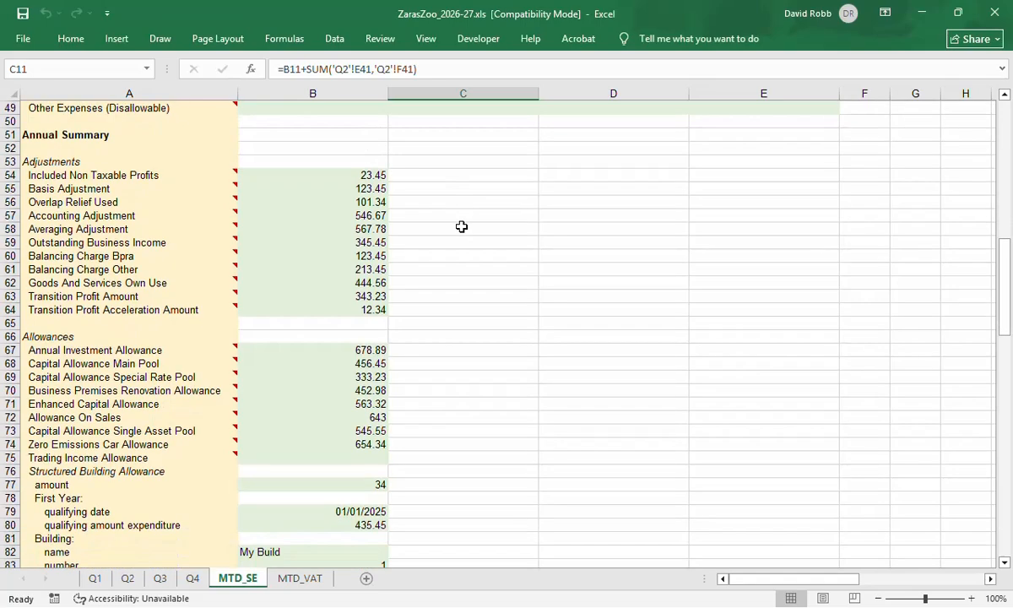
pyautogui.scroll(-8, 462, 231)
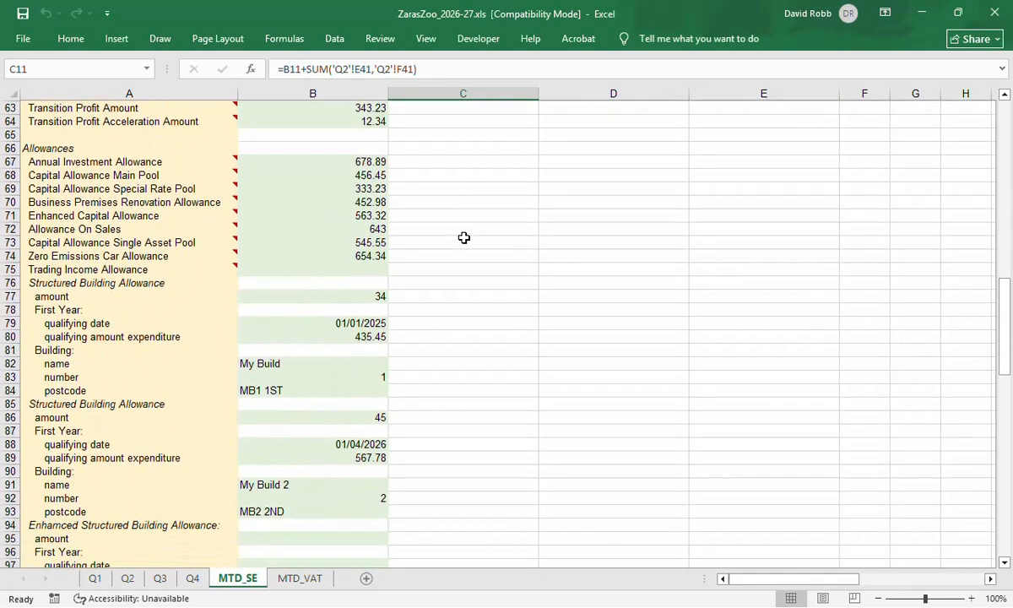
pyautogui.scroll(-9, 466, 237)
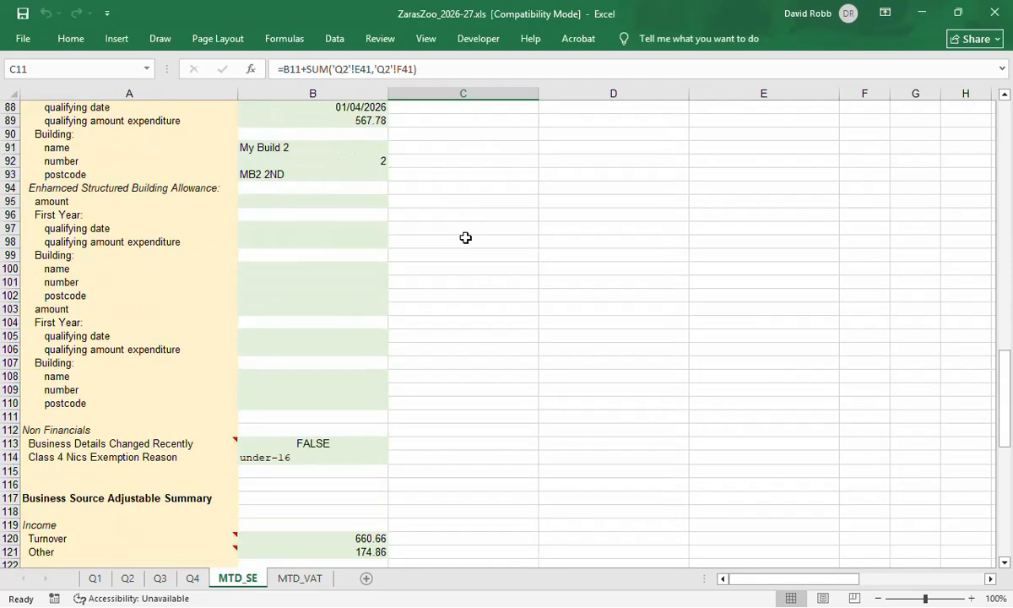
# Step: Examine the income, expenses and additions rows of the Business Source Adjustable Summary on the MTD_SE sheet
pyautogui.scroll(-2, 465, 237)
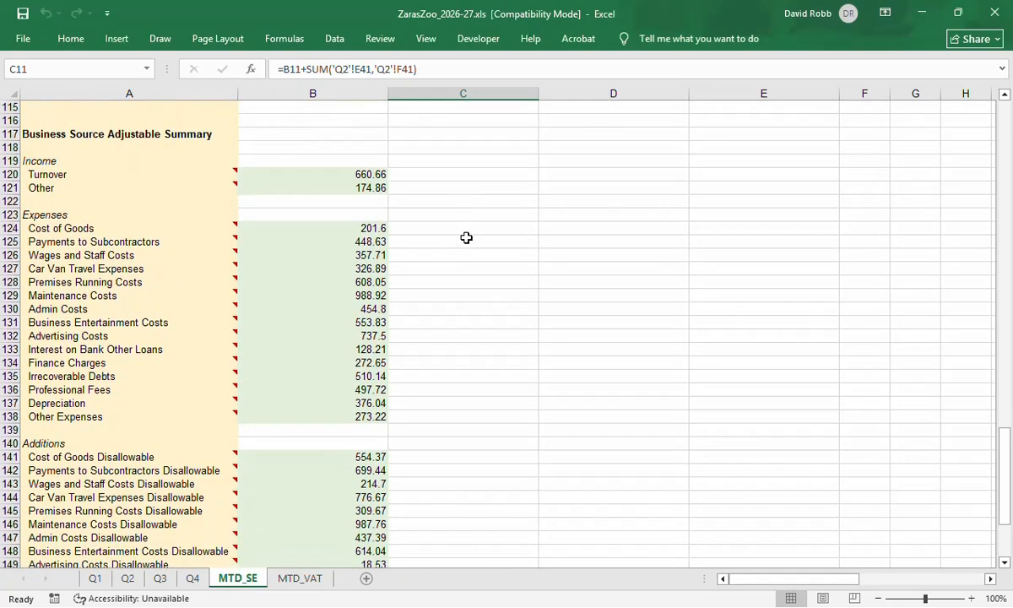
pyautogui.scroll(-1, 466, 237)
pyautogui.scroll(1, 466, 237)
pyautogui.scroll(-4, 462, 254)
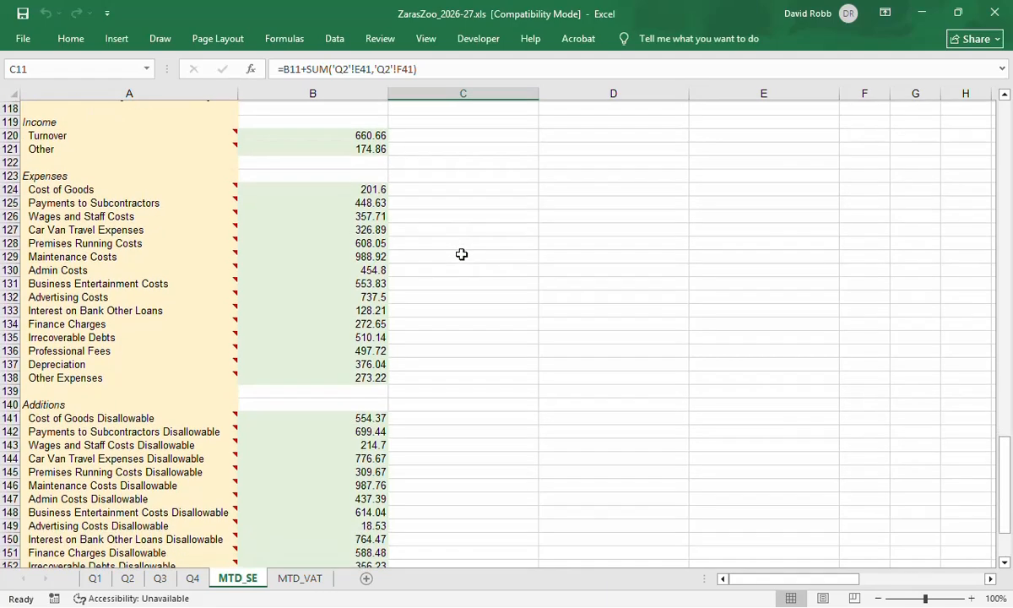
pyautogui.scroll(3, 462, 254)
pyautogui.scroll(1, 462, 254)
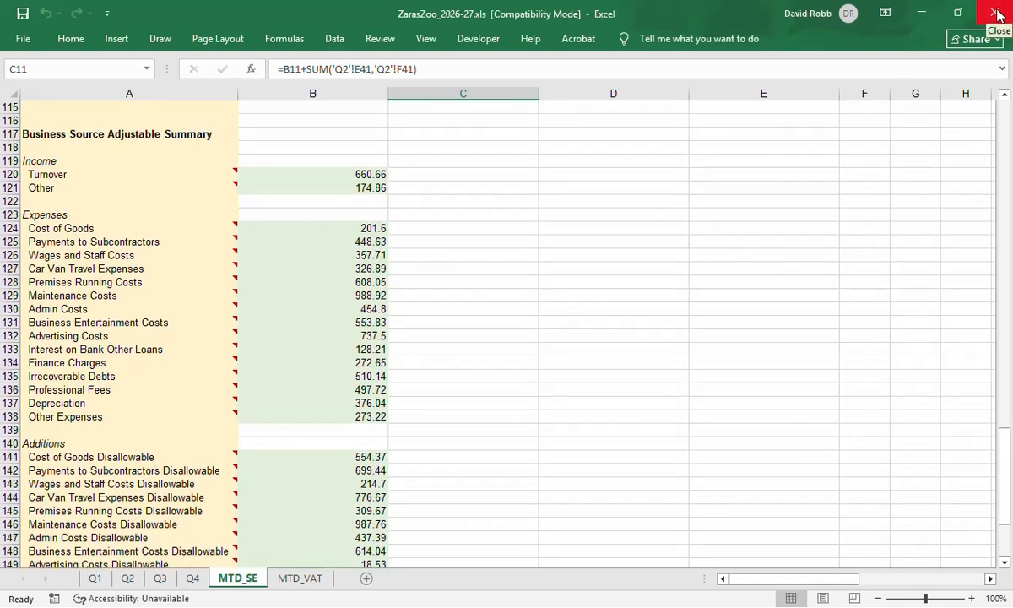
# Step: Open ZarasConsolidated.xls and review the MTD_SE_CON sheet's quarterly figures, annual summary and Business Source Adjustable Summary
pyautogui.click(23, 43)
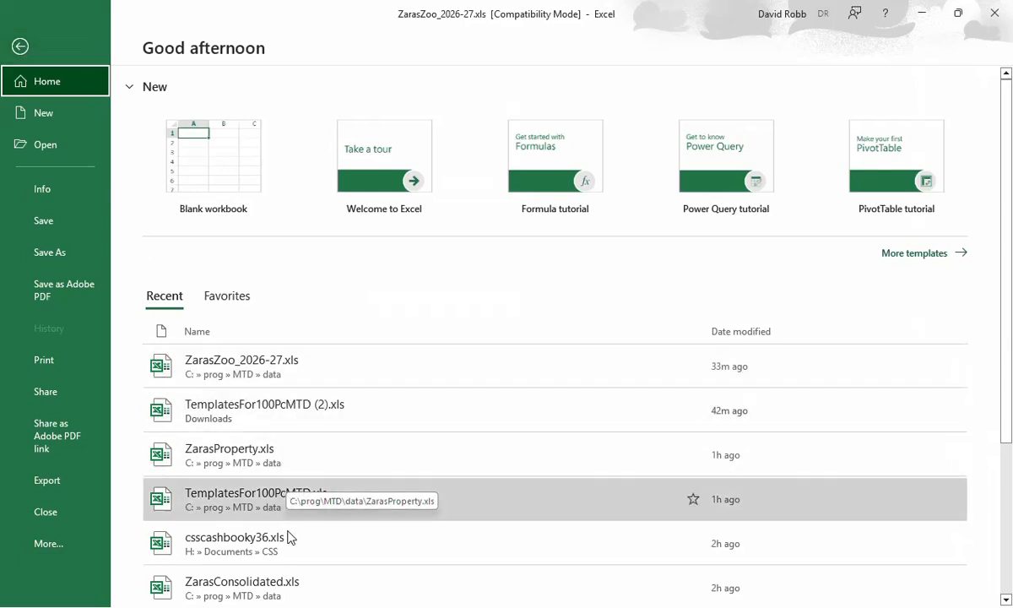
pyautogui.click(284, 582)
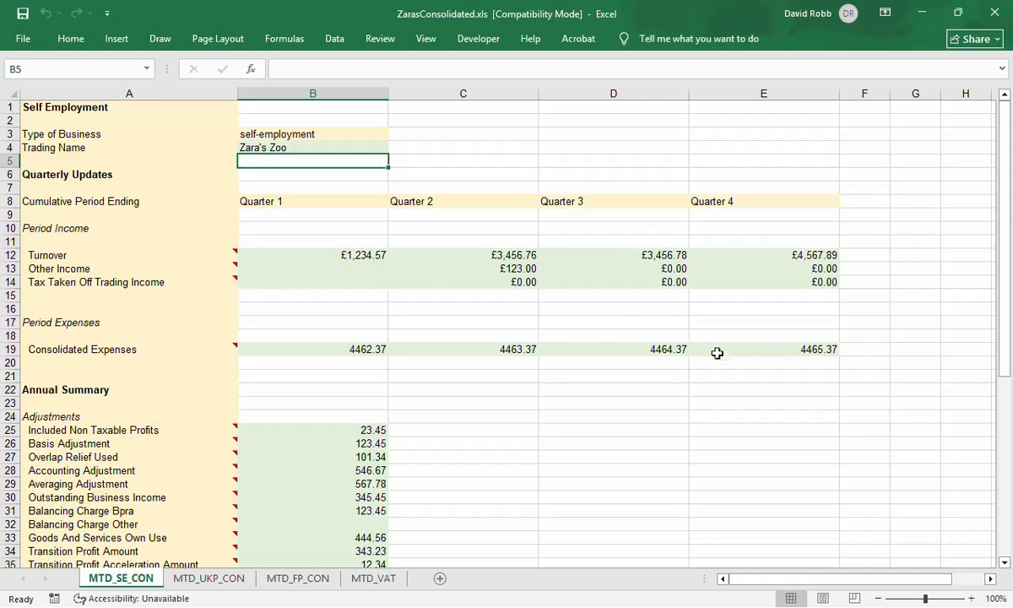
pyautogui.scroll(-2, 440, 405)
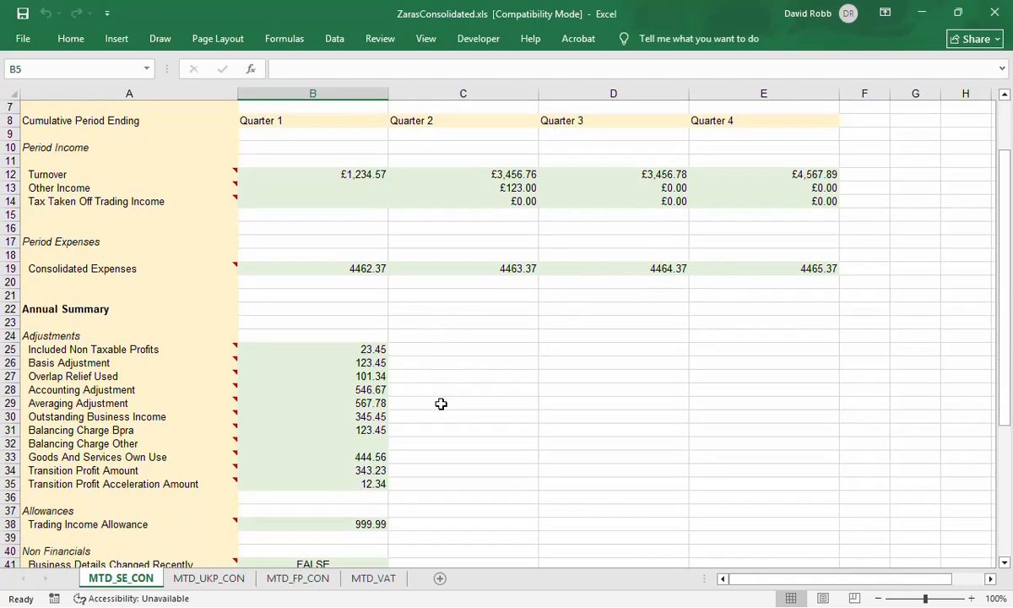
pyautogui.scroll(-5, 441, 404)
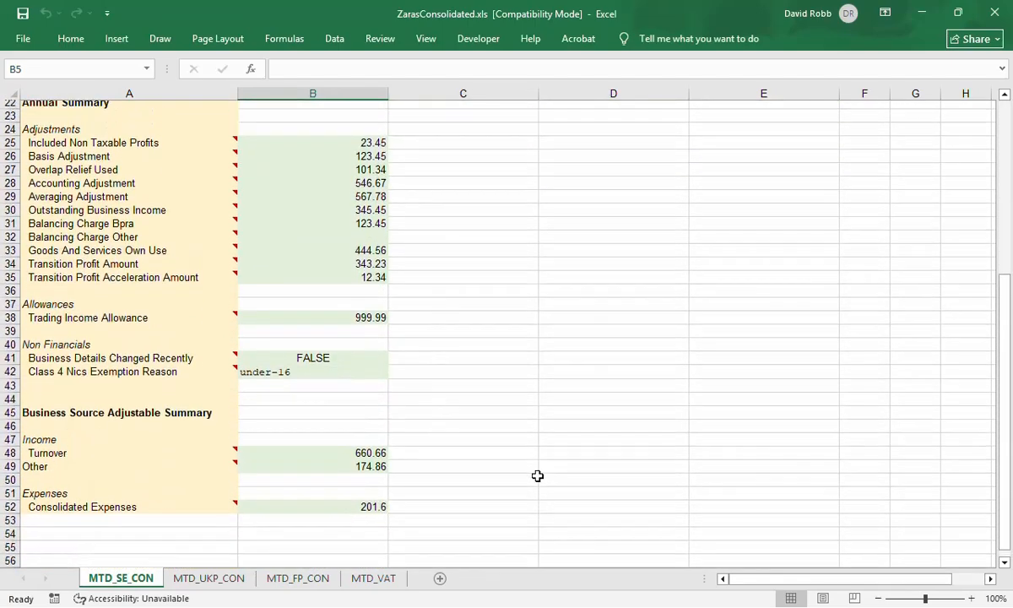
pyautogui.scroll(7, 538, 475)
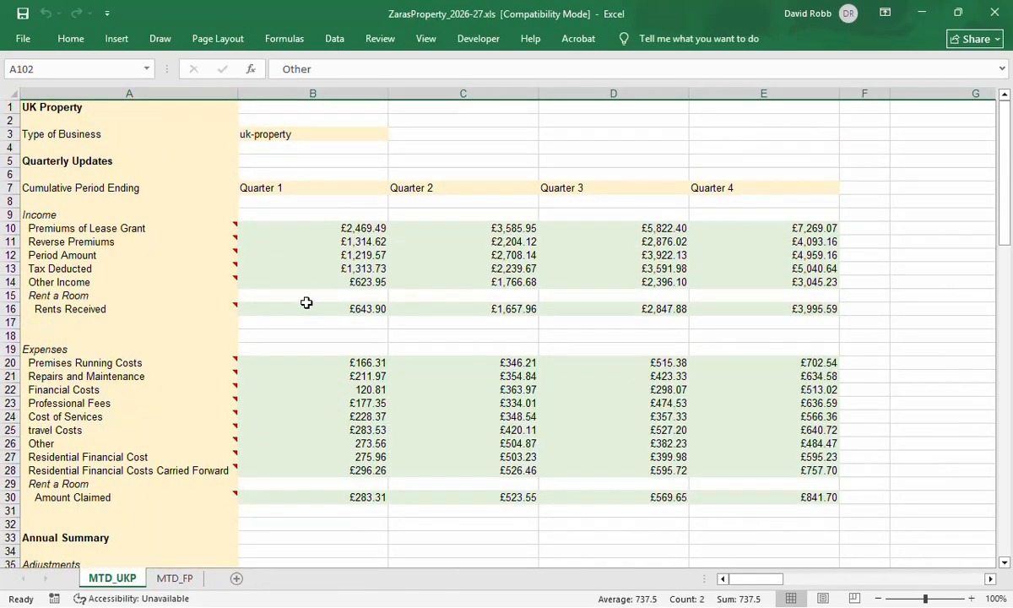
# Step: In ZarasProperty_2026-27.xls, review the MTD_UKP sheet from its quarterly updates down to the Business Source Adjustable Summary
pyautogui.scroll(-5, 306, 302)
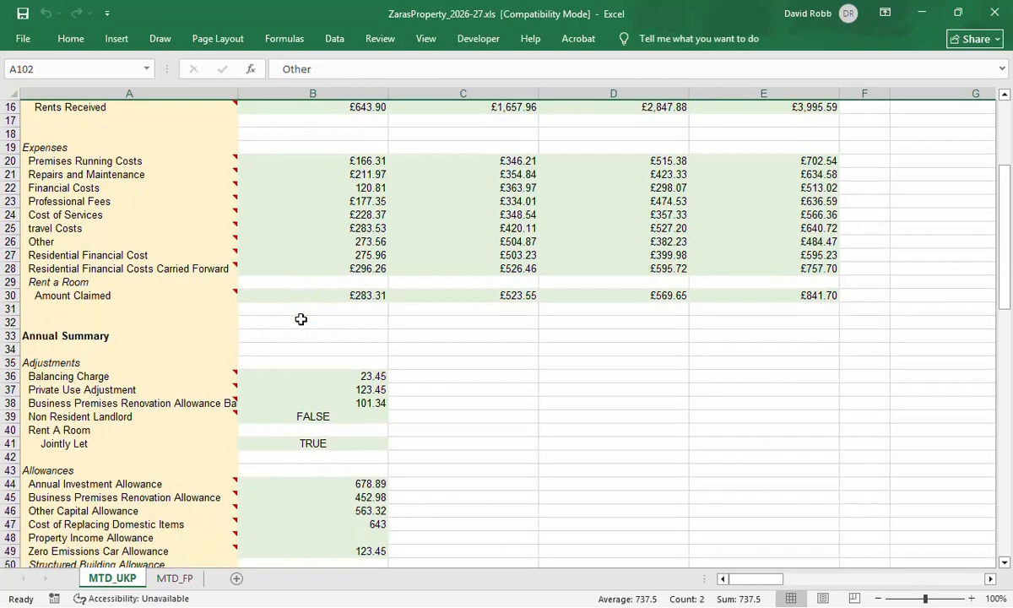
pyautogui.scroll(-8, 301, 319)
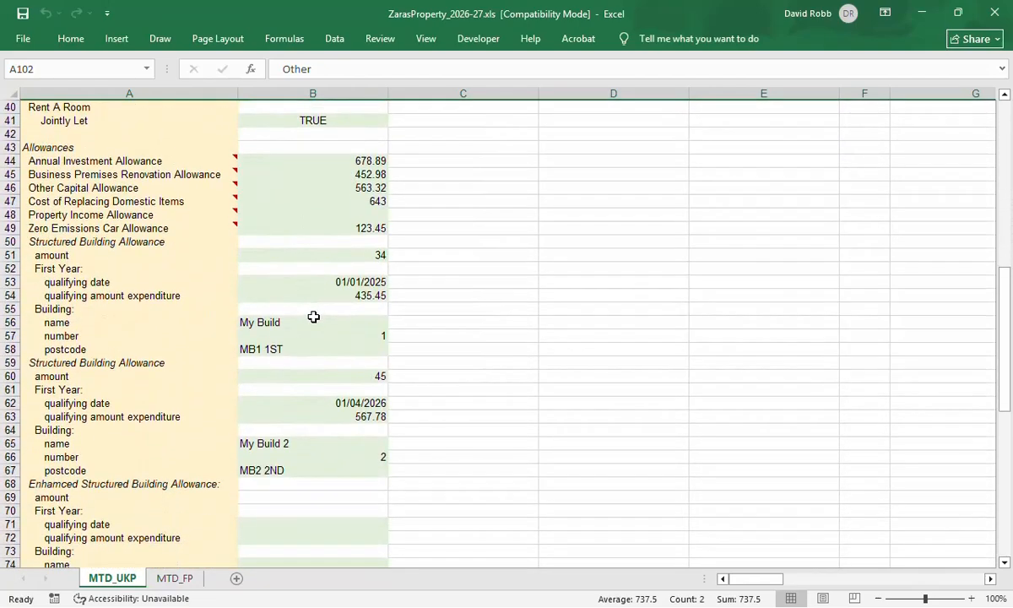
pyautogui.scroll(-8, 314, 317)
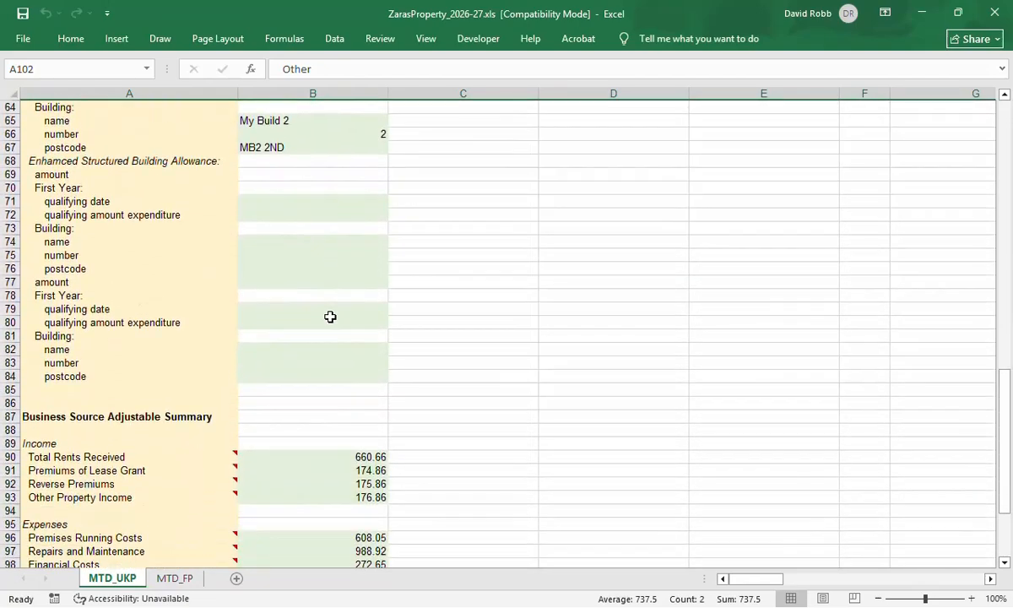
pyautogui.scroll(-4, 330, 317)
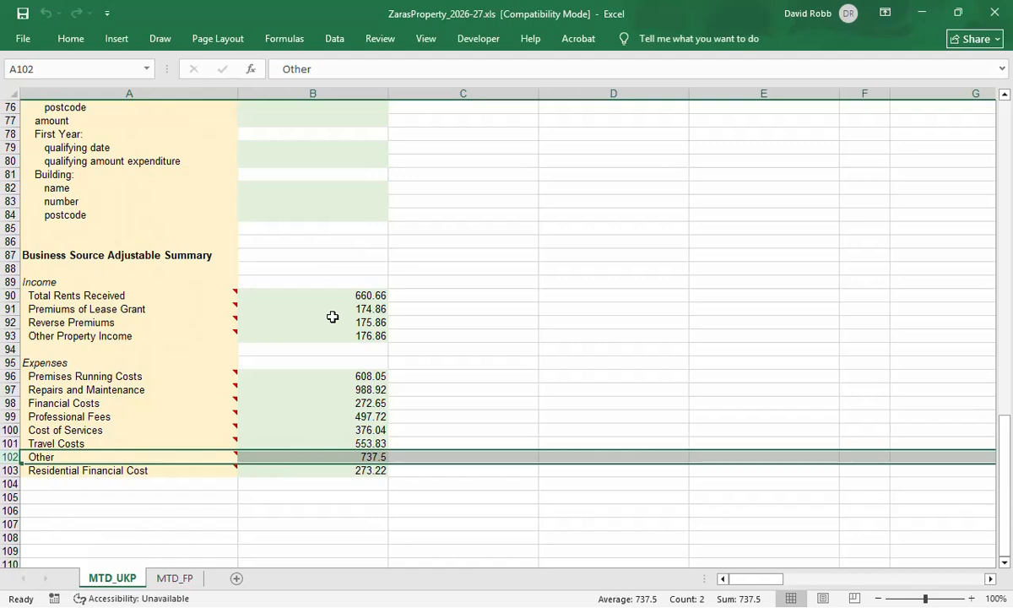
# Step: Review the foreign property data on the MTD_FP sheet, from the quarterly updates to the Business Source Adjustable Summary
pyautogui.click(174, 580)
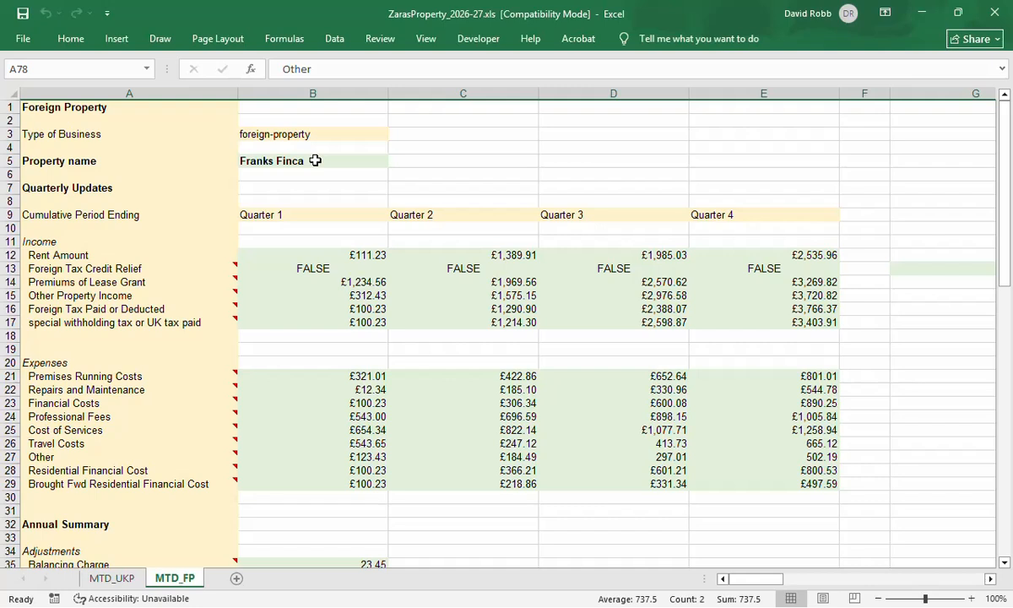
pyautogui.scroll(-4, 285, 226)
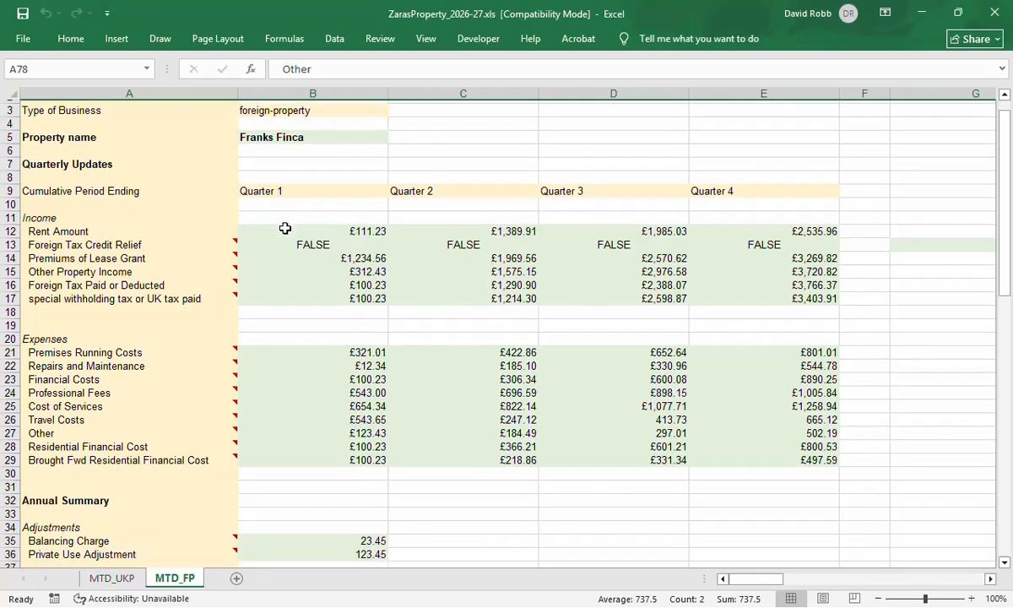
pyautogui.scroll(-9, 295, 244)
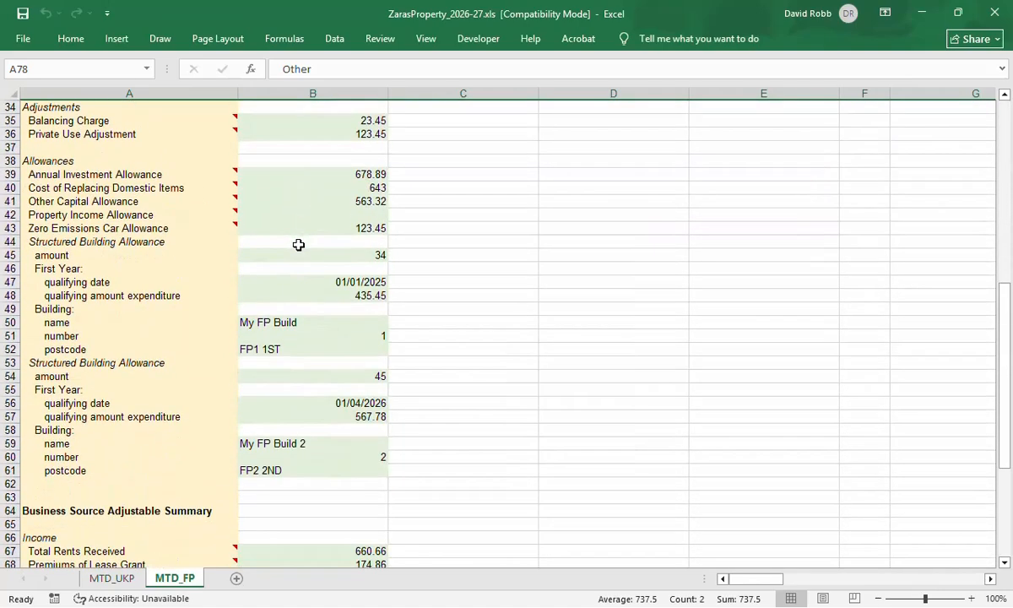
pyautogui.scroll(-6, 299, 245)
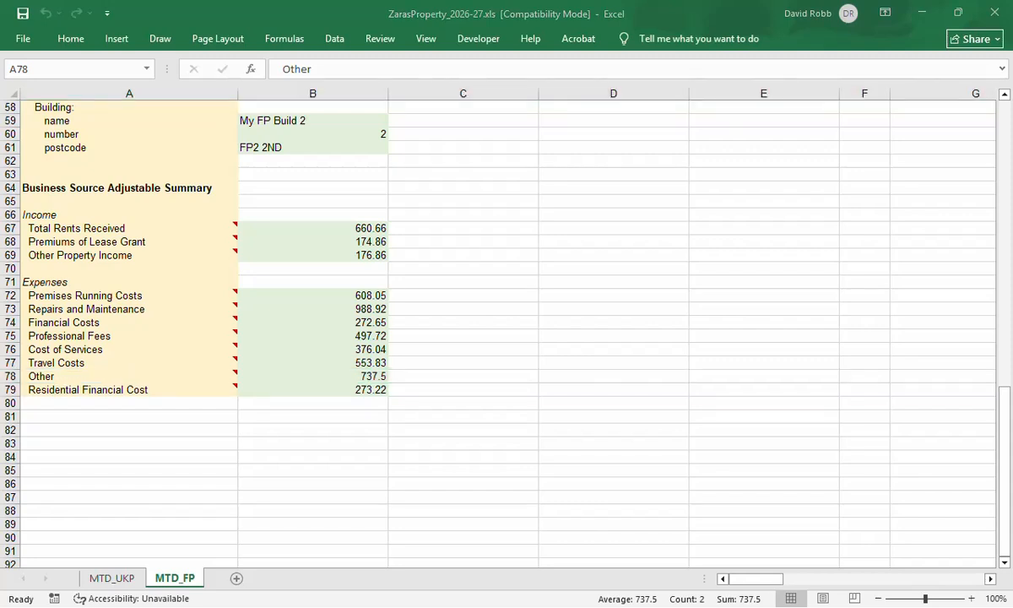
# Step: Return to ZarasZoo_2026-27.xls and save it in the data folder as ZarasZoo_2027-28.xls
pyautogui.hotkey('alt', 'Tab')
pyautogui.click(23, 38)
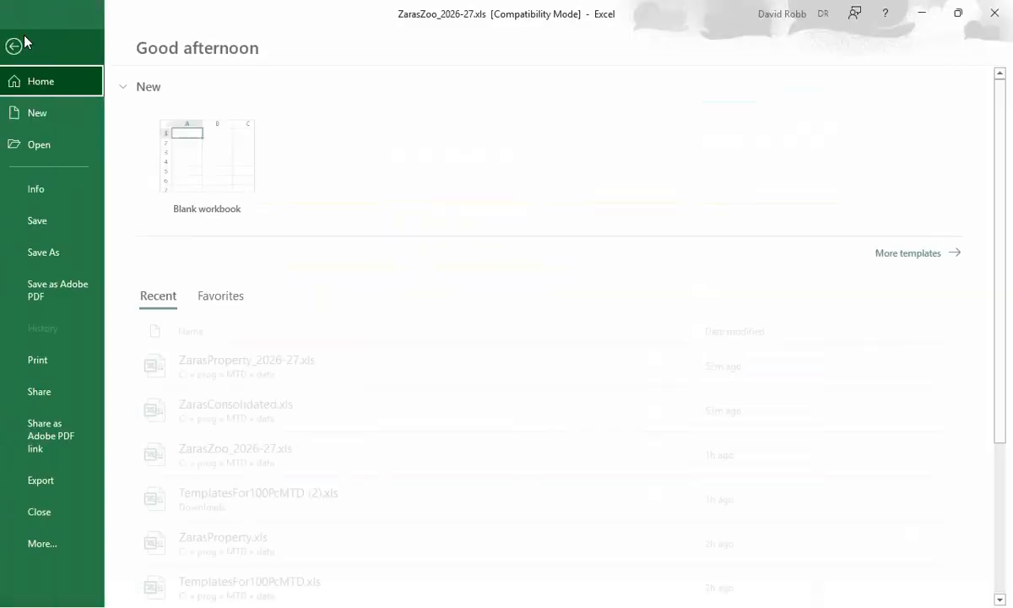
pyautogui.click(75, 256)
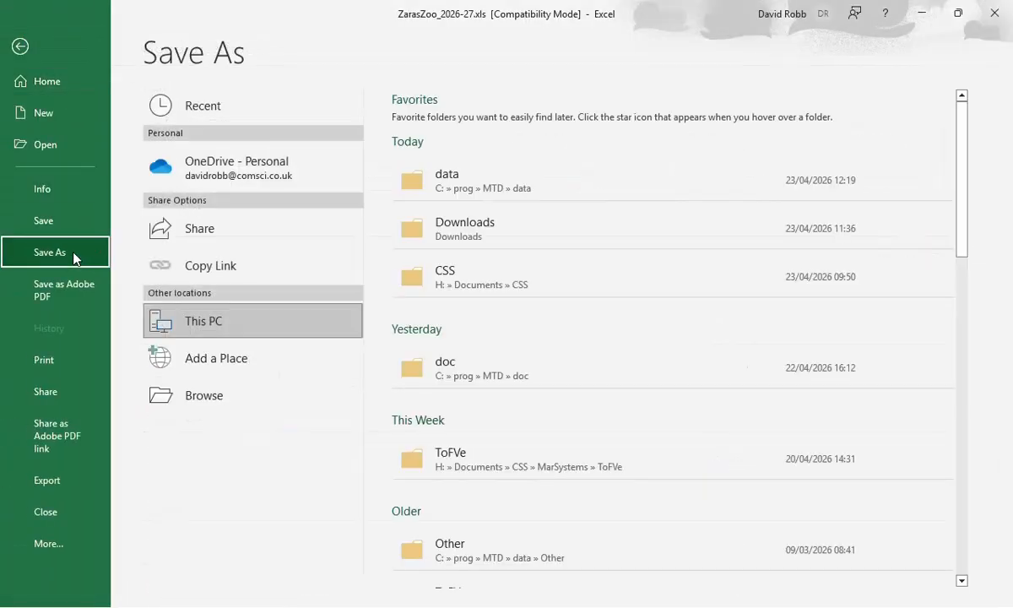
pyautogui.click(215, 404)
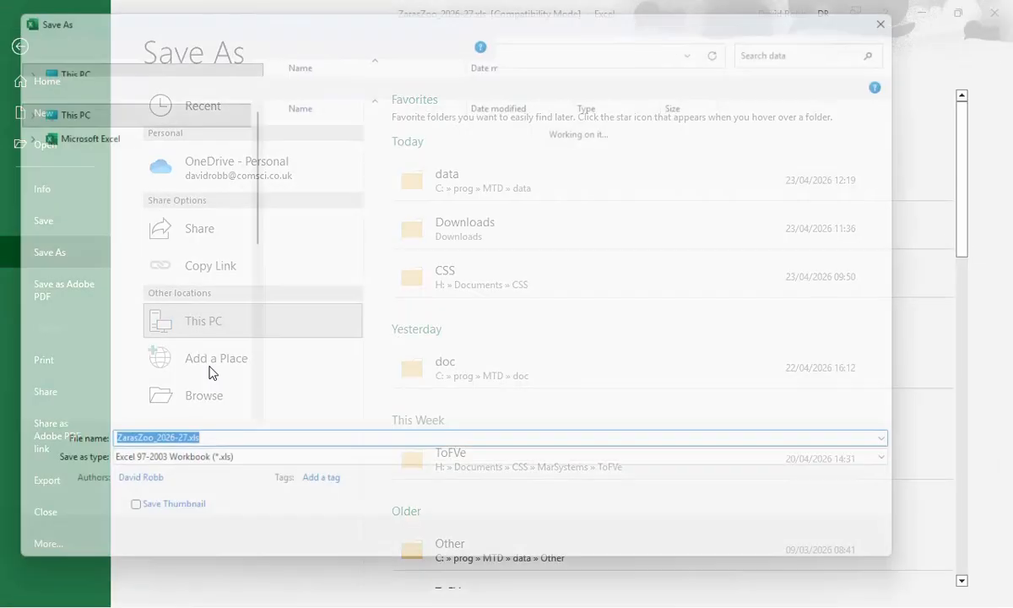
pyautogui.click(179, 456)
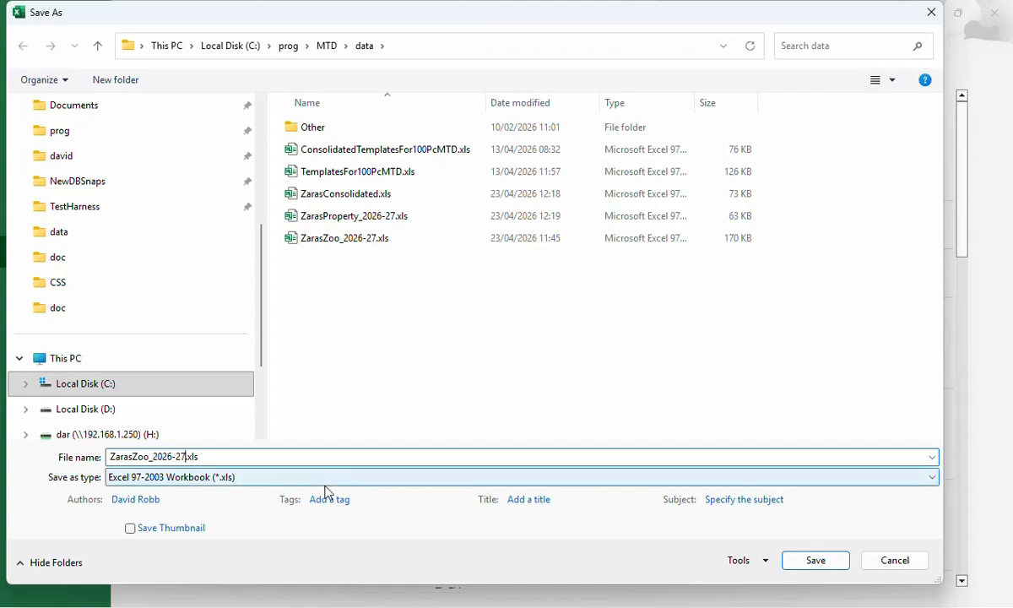
pyautogui.press('BackSpace')
pyautogui.write('8')
pyautogui.press('BackSpace')
pyautogui.write('7')
pyautogui.press('Return')
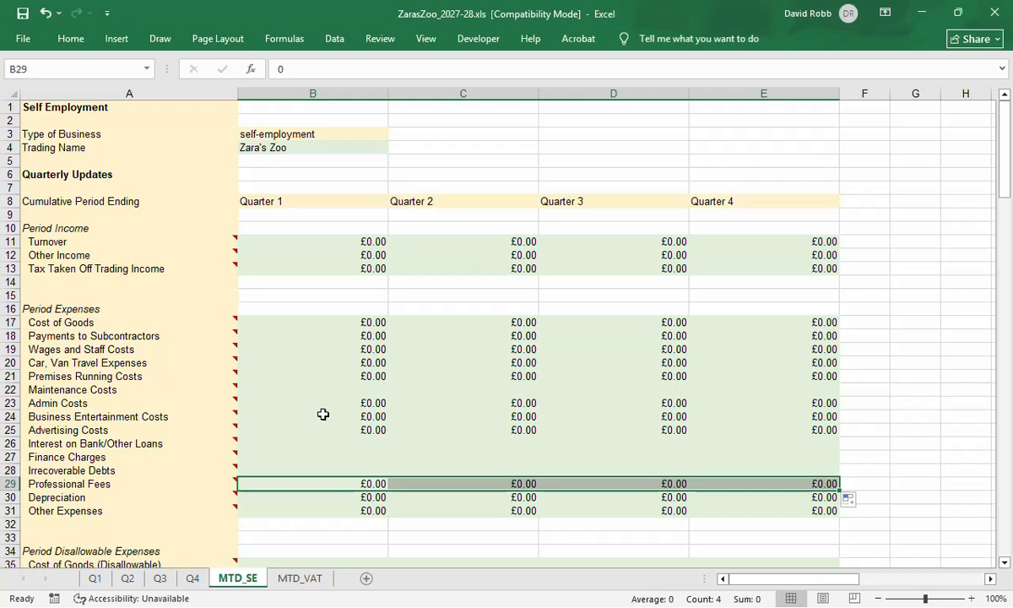
# Step: Check the period income, period expenses and disallowable expenses on the MTD_SE sheet of ZarasZoo_2027-28.xls
pyautogui.click(324, 415)
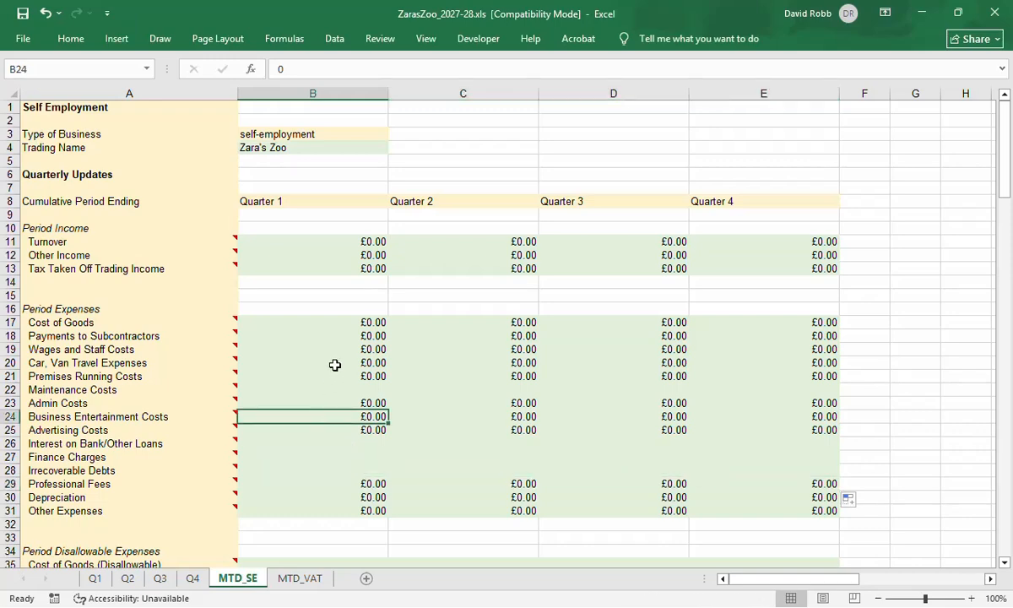
pyautogui.scroll(-6, 335, 365)
pyautogui.scroll(3, 338, 361)
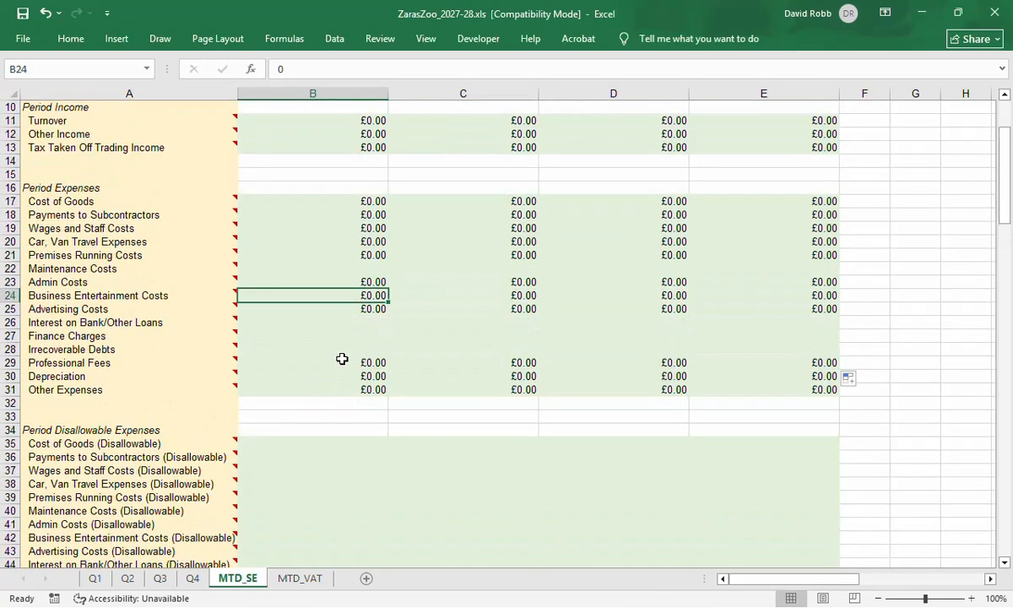
pyautogui.scroll(3, 342, 359)
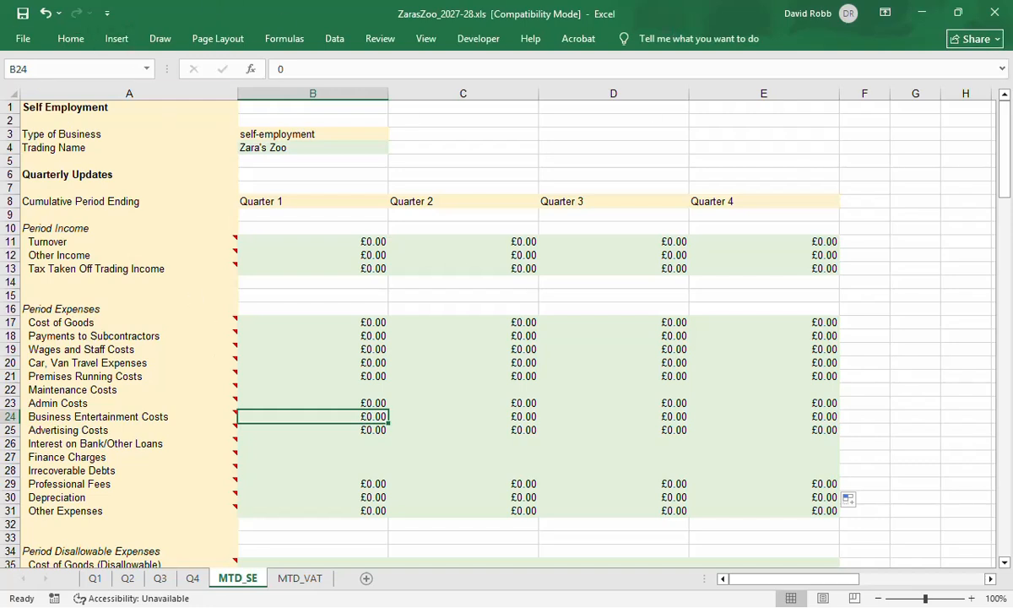
# Step: Switch to 100PcMTD and change the Zara's Zoo accounting periods to Calendar dates (1st Apr - 30th Jun)
pyautogui.hotkey('alt', 'Tab')
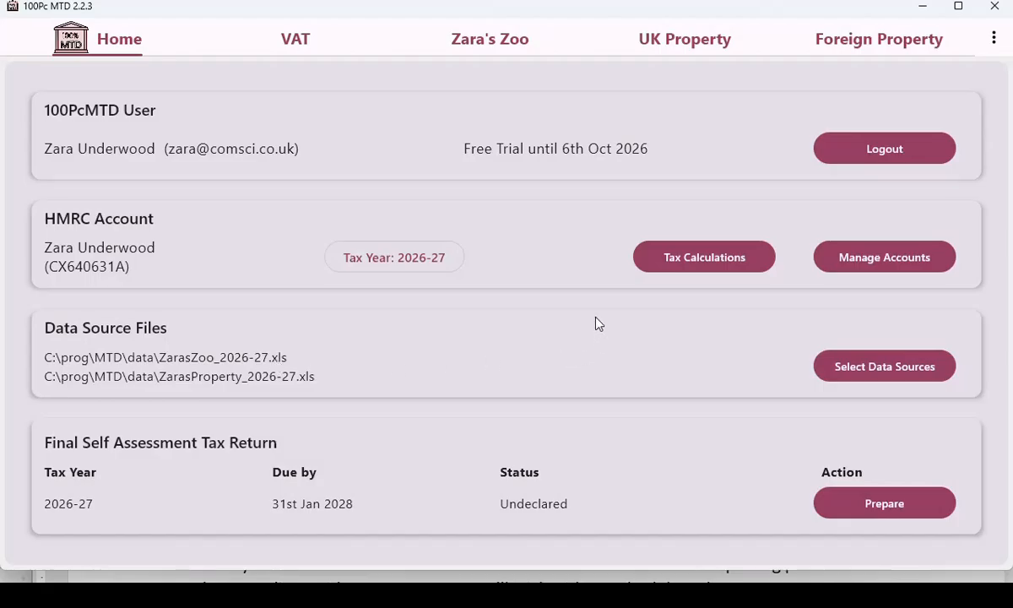
pyautogui.click(467, 44)
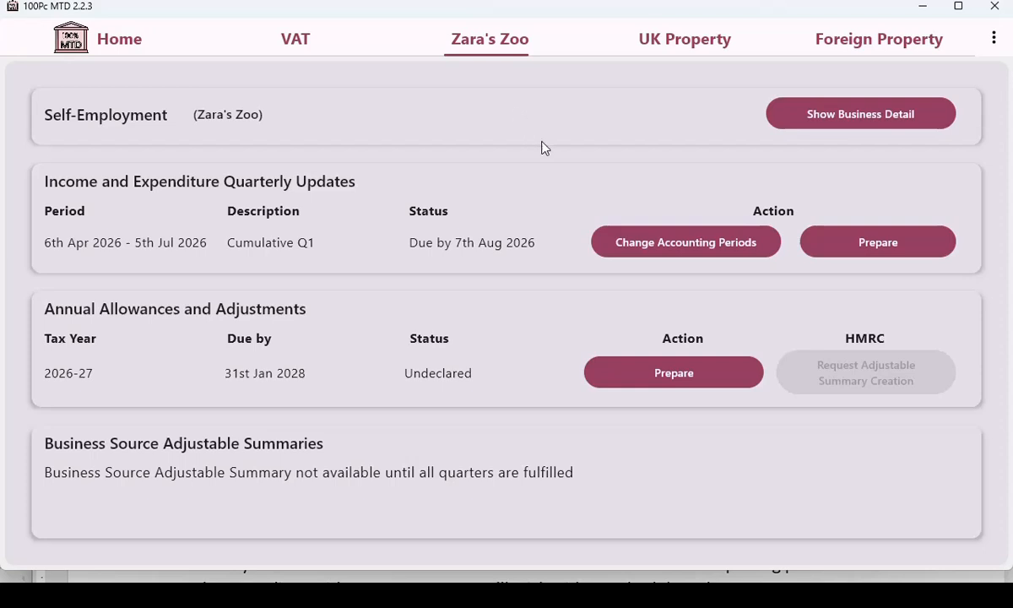
pyautogui.click(642, 246)
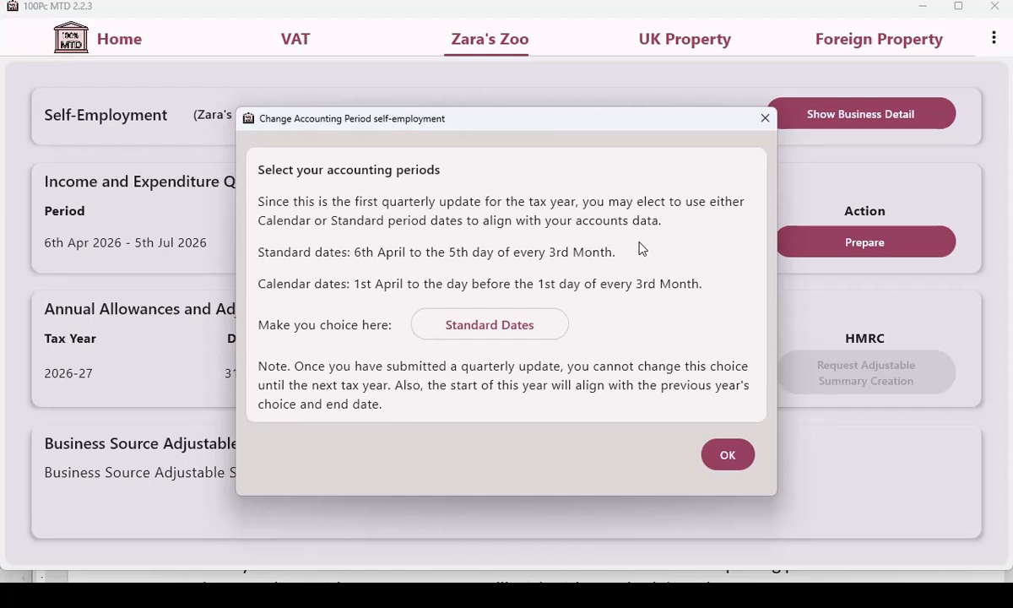
pyautogui.click(516, 330)
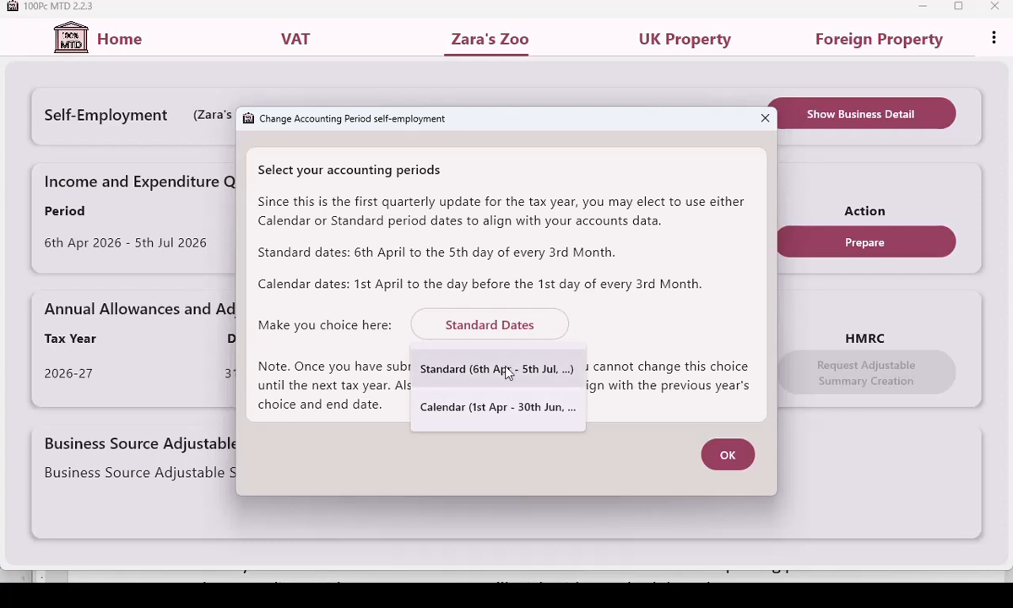
pyautogui.click(506, 409)
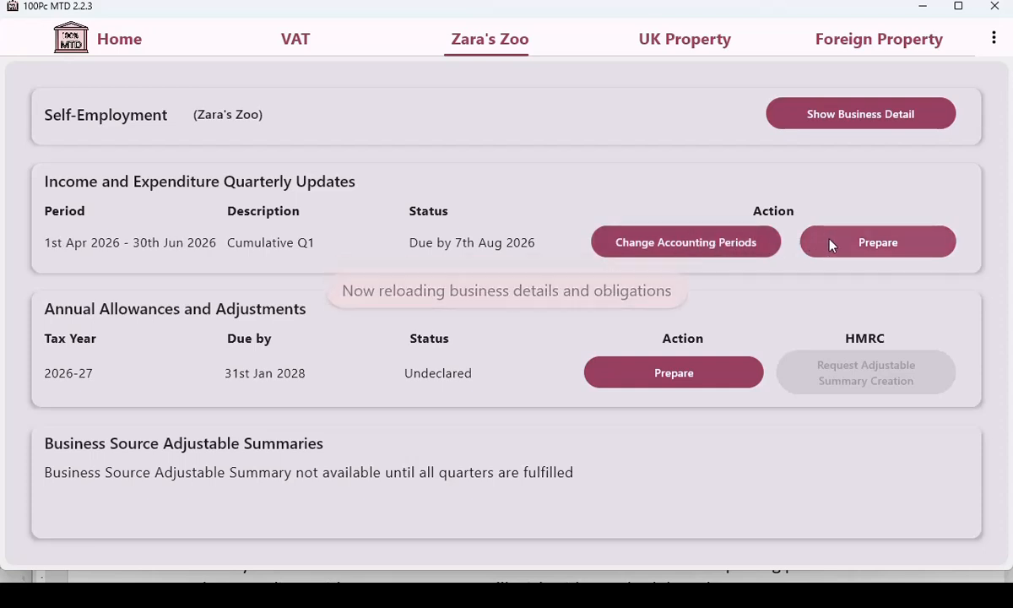
# Step: Prepare the Cumulative Q1 update for Zara's Zoo and review its income, expenses and disallowable expenses
pyautogui.click(859, 243)
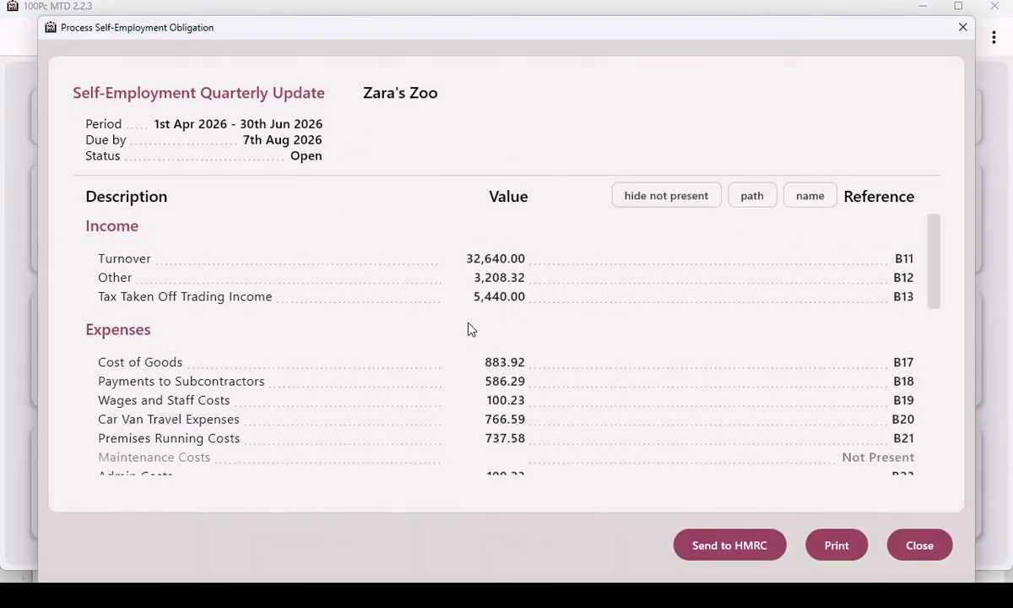
pyautogui.scroll(-6, 470, 329)
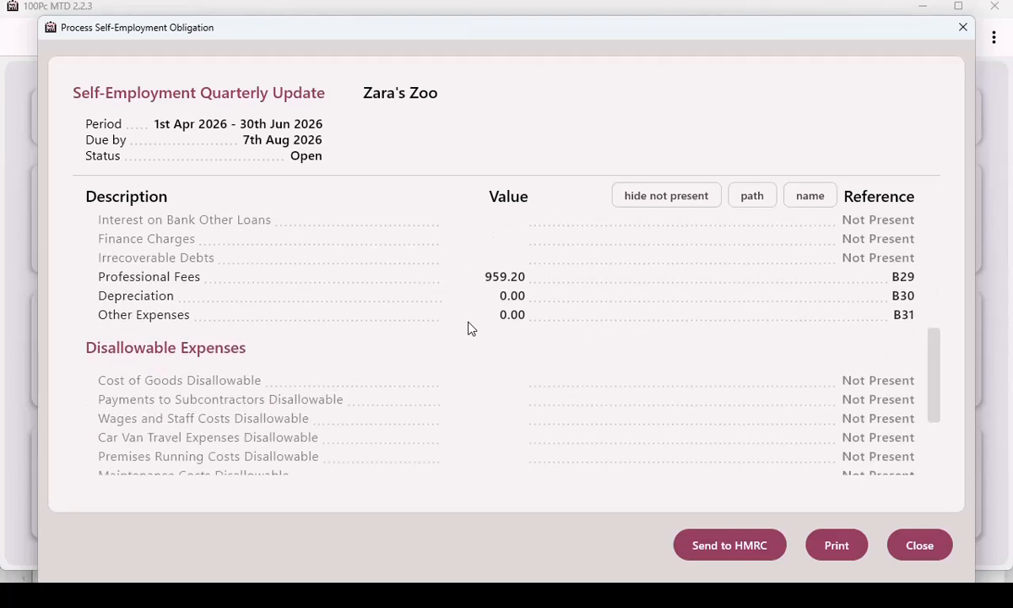
pyautogui.scroll(-5, 470, 329)
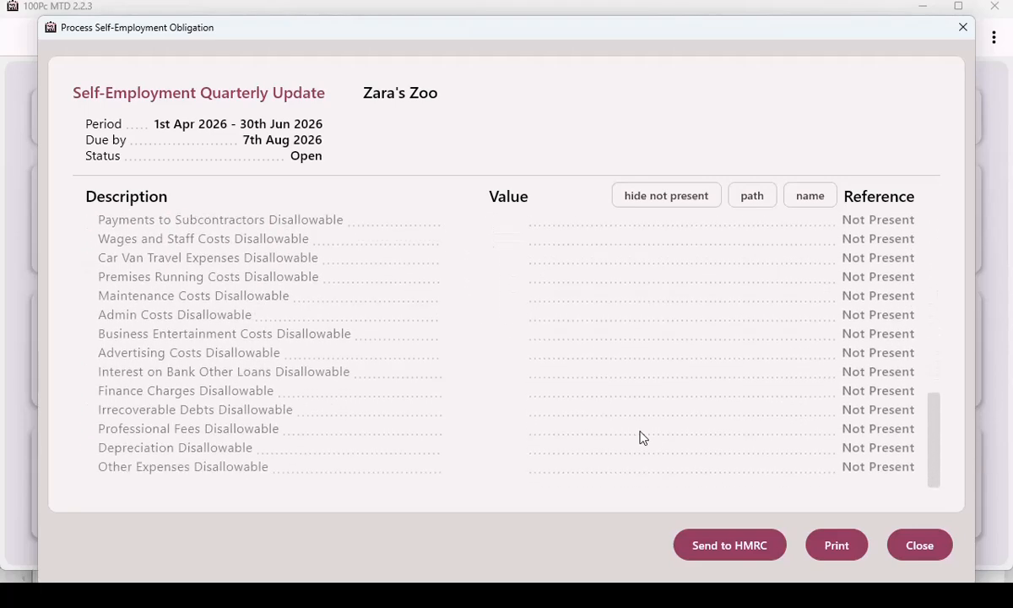
# Step: Send the Zara's Zoo Cumulative Q1 update to HMRC, accept the legal declaration and close the update
pyautogui.click(748, 548)
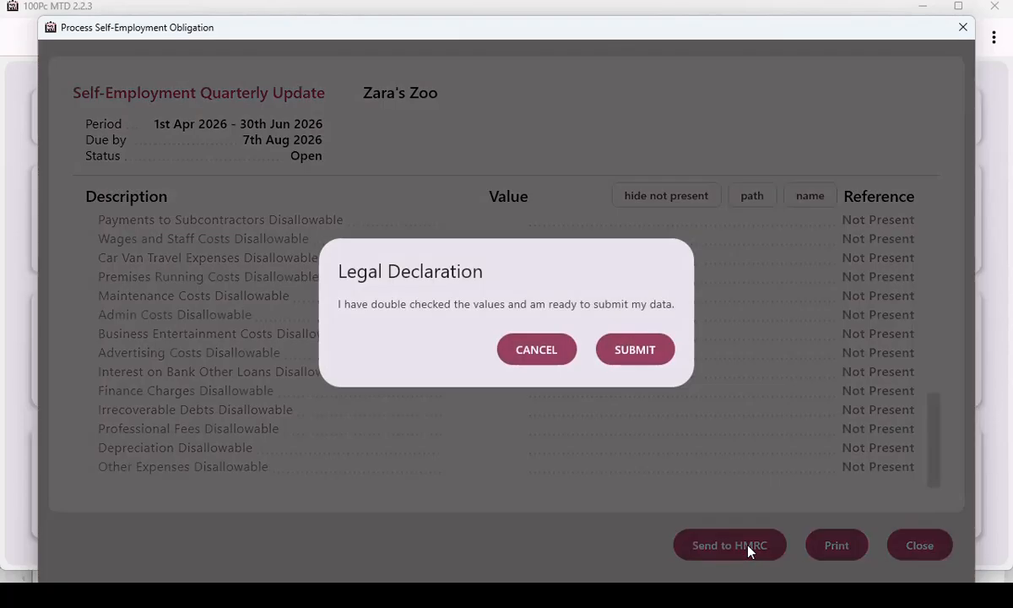
pyautogui.click(616, 352)
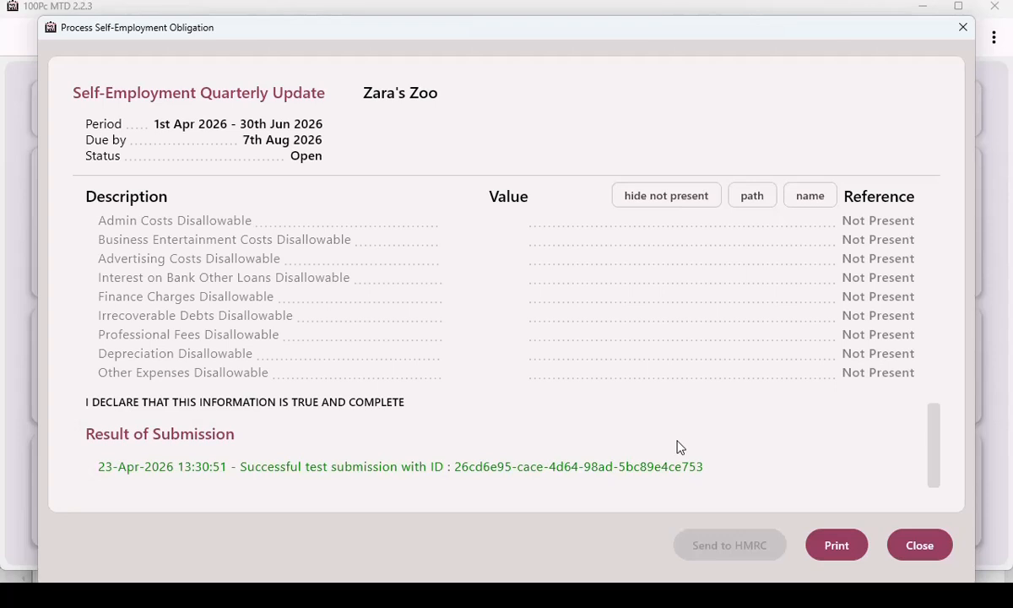
pyautogui.click(932, 549)
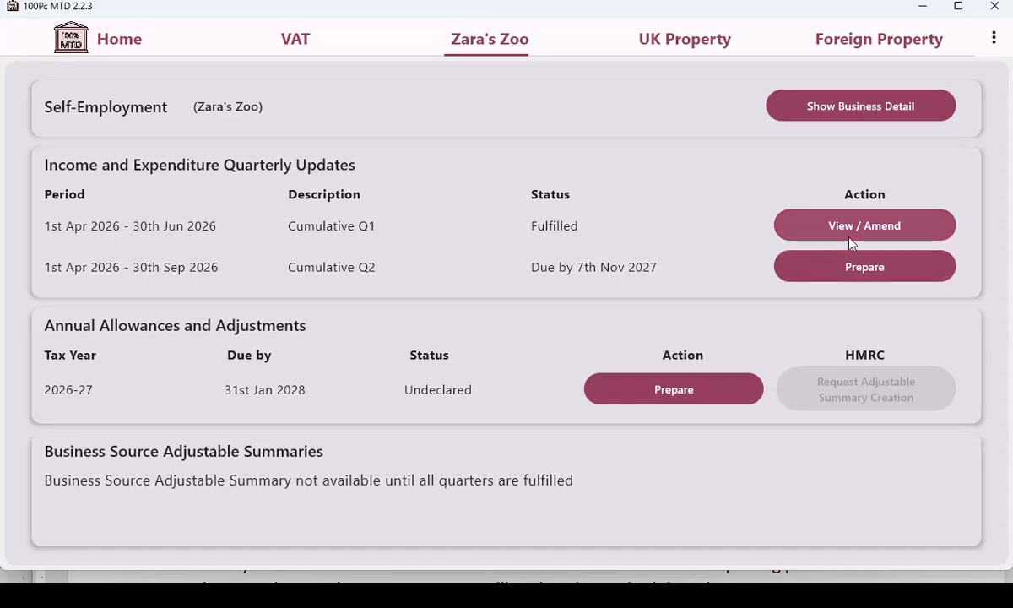
# Step: Prepare the Zara's Zoo Cumulative Q2 update, send it to HMRC with the legal declaration accepted, and close it
pyautogui.click(856, 266)
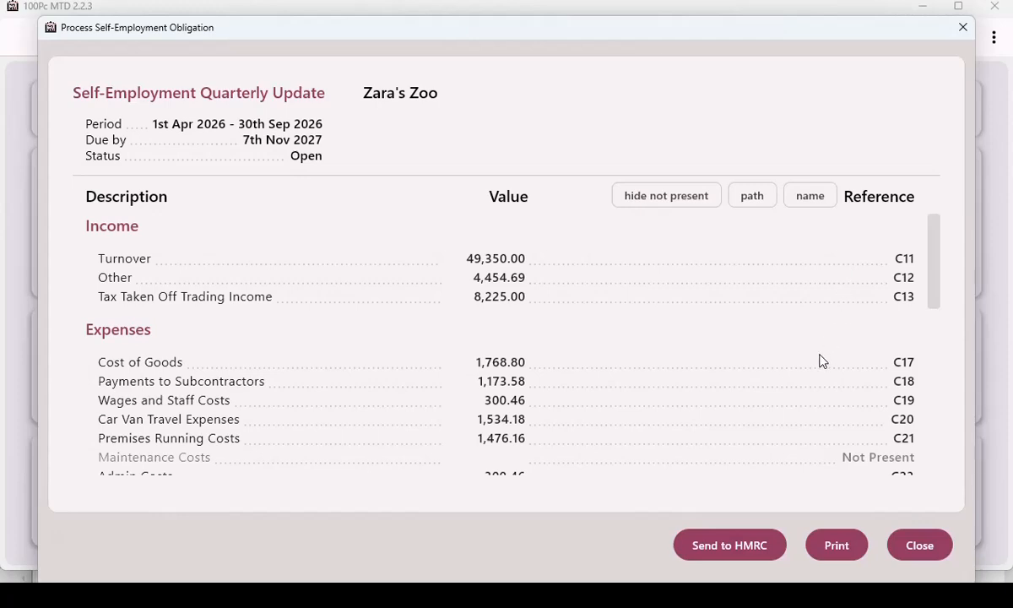
pyautogui.click(745, 547)
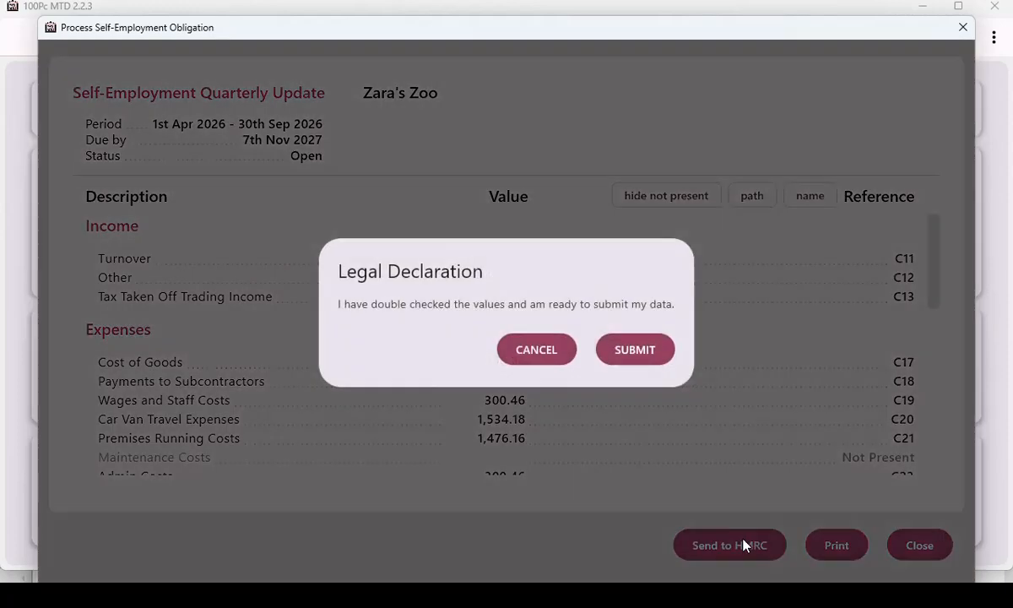
pyautogui.click(643, 358)
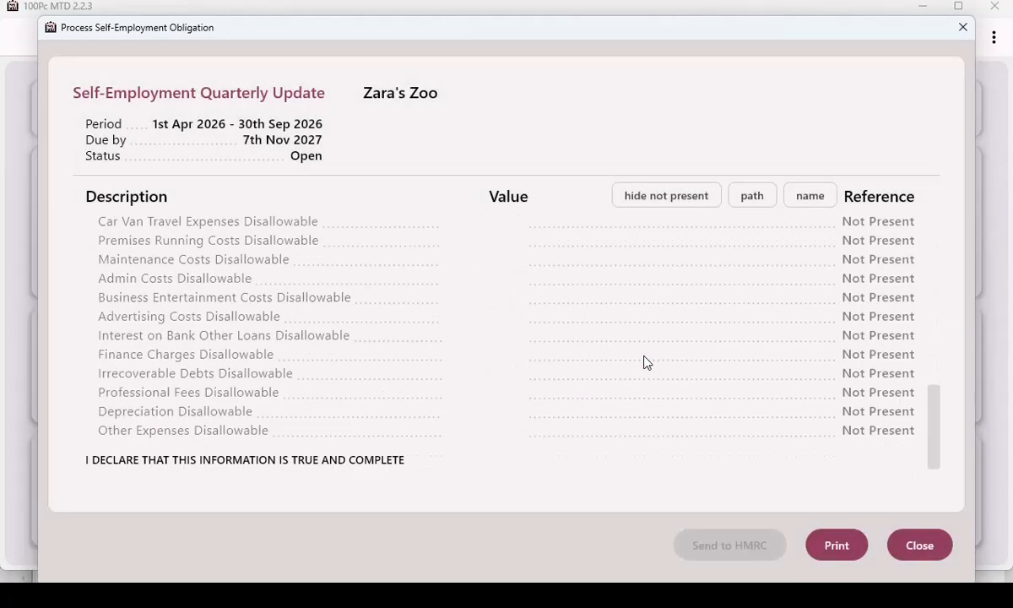
pyautogui.click(923, 554)
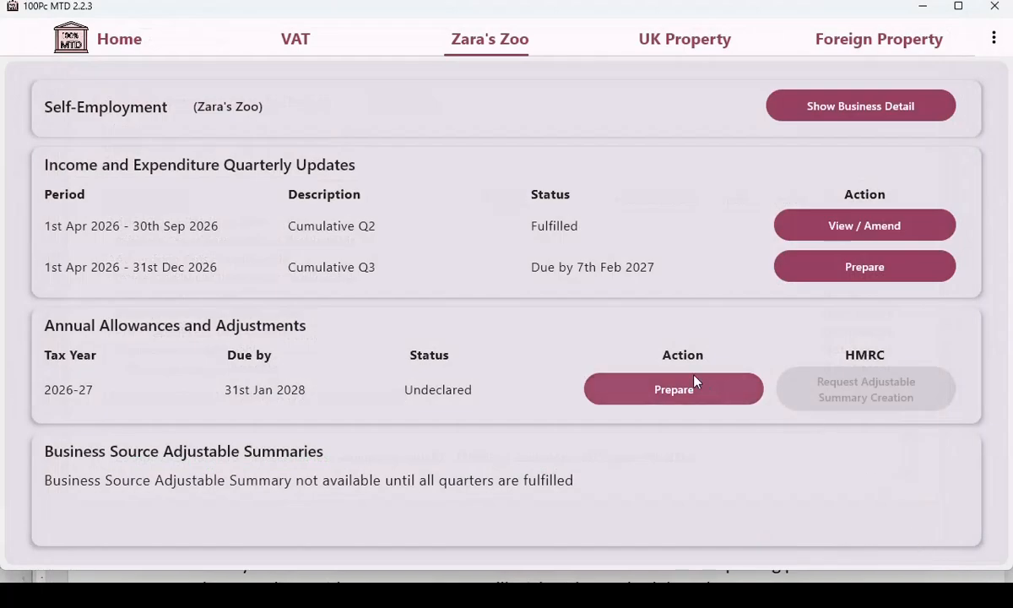
# Step: Prepare the Zara's Zoo Cumulative Q3 update, submit it to HMRC under the legal declaration, and close it
pyautogui.click(826, 267)
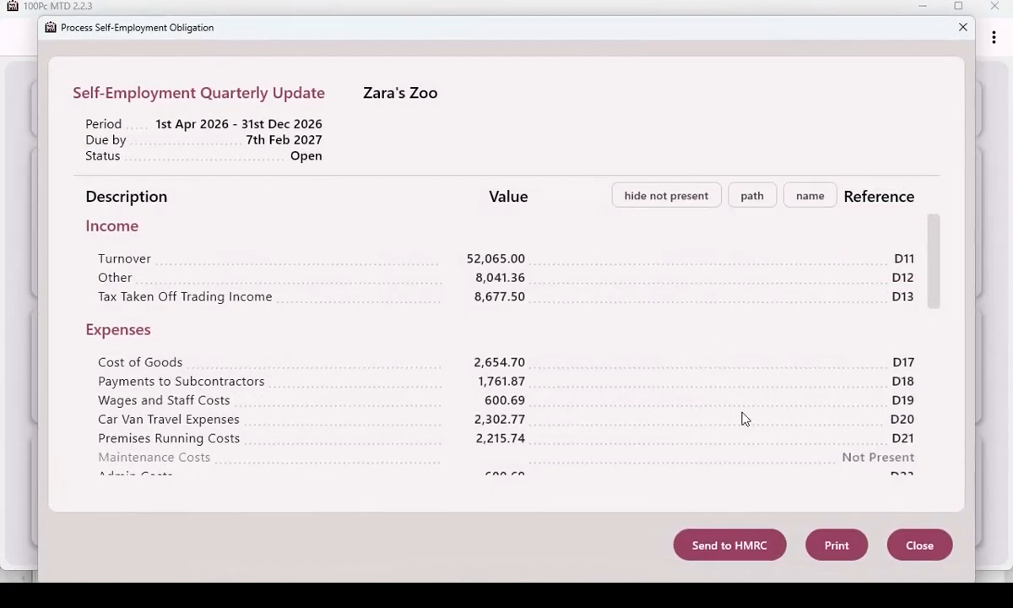
pyautogui.click(735, 542)
pyautogui.click(628, 345)
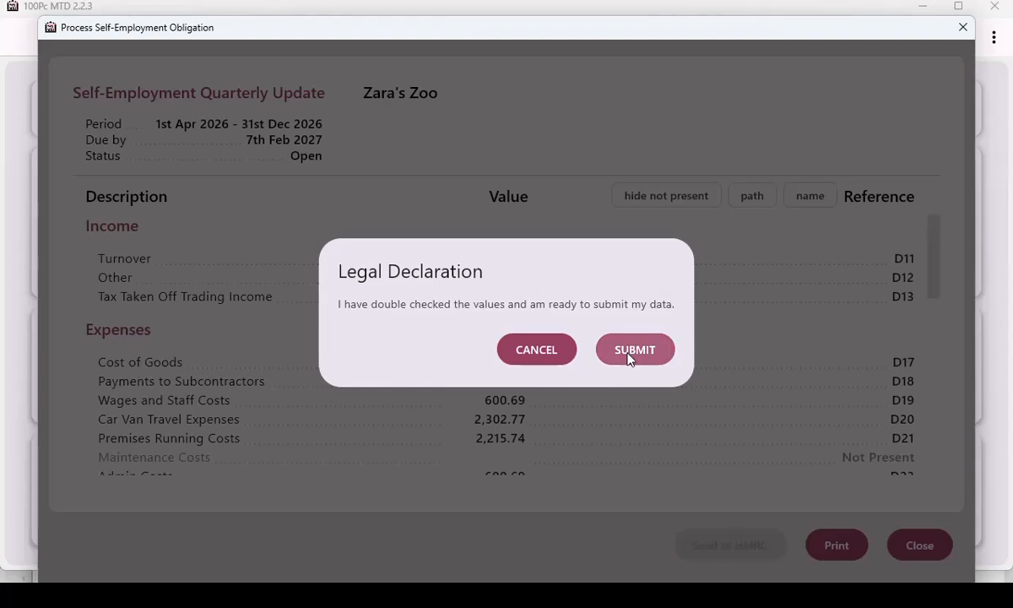
pyautogui.click(920, 547)
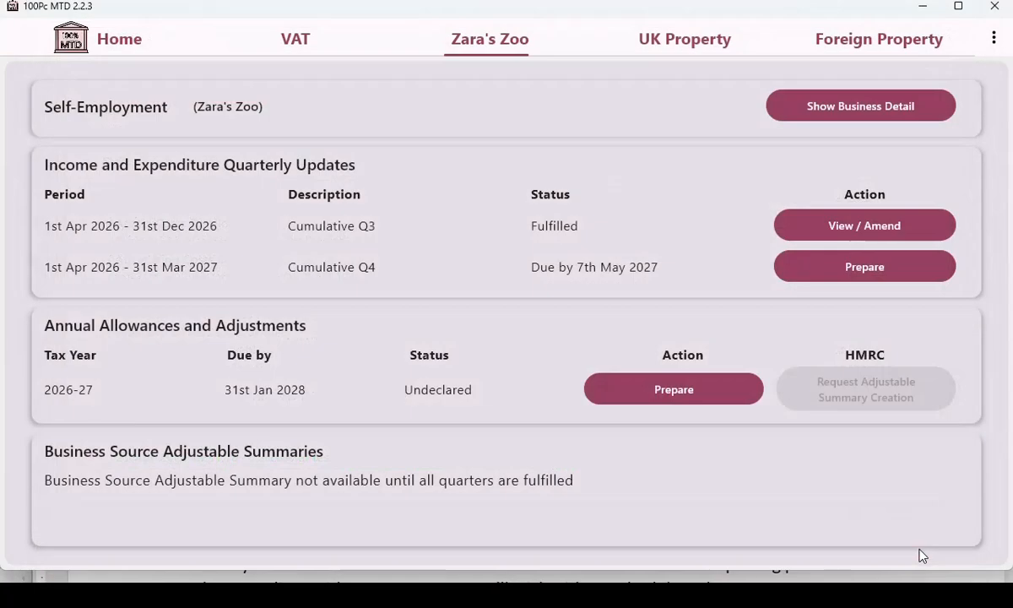
# Step: Reopen the fulfilled Cumulative Q3 update for Zara's Zoo and load the amended values from the spreadsheet
pyautogui.click(832, 229)
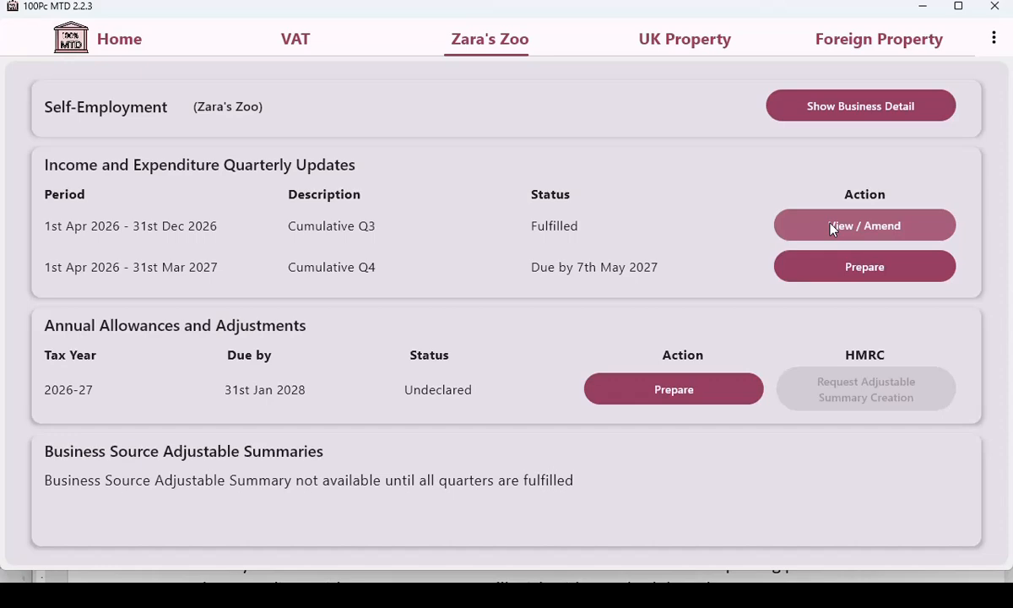
pyautogui.click(832, 226)
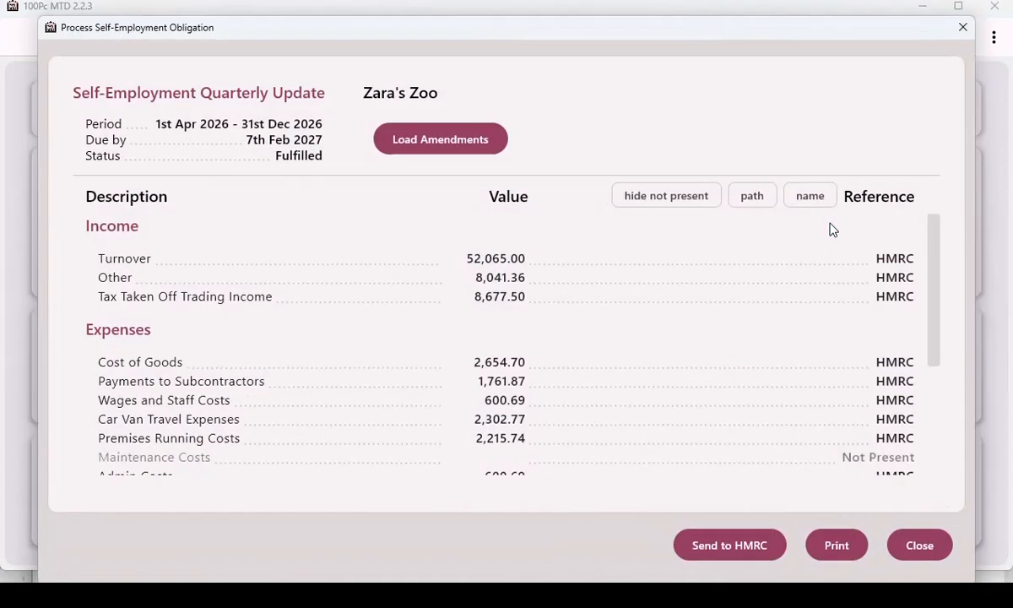
pyautogui.click(443, 149)
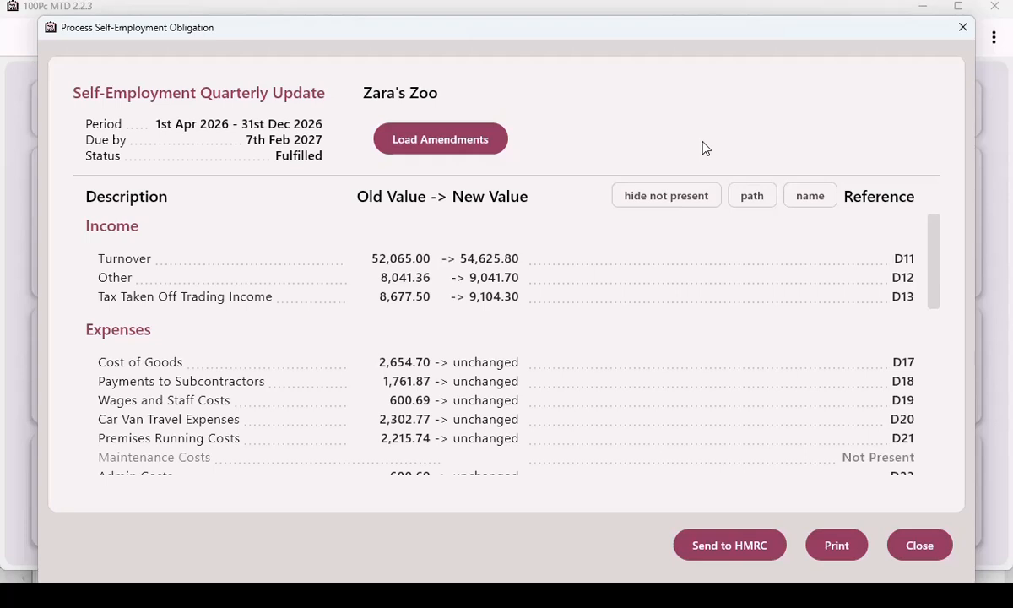
# Step: Hide the not-present items in the Q3 amendment and temporarily show the sheet name and file path in the references
pyautogui.click(694, 196)
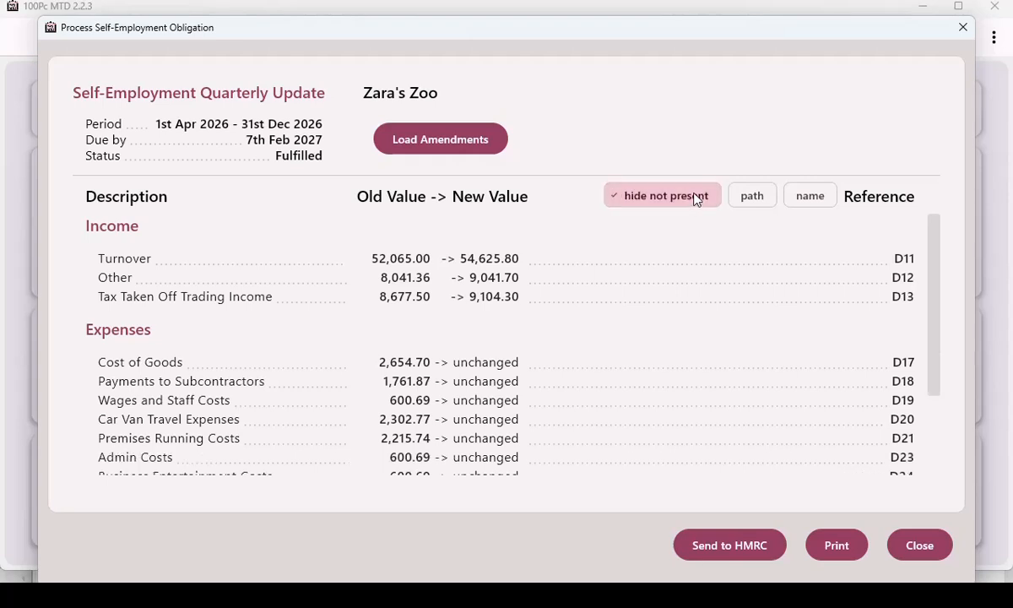
pyautogui.click(809, 199)
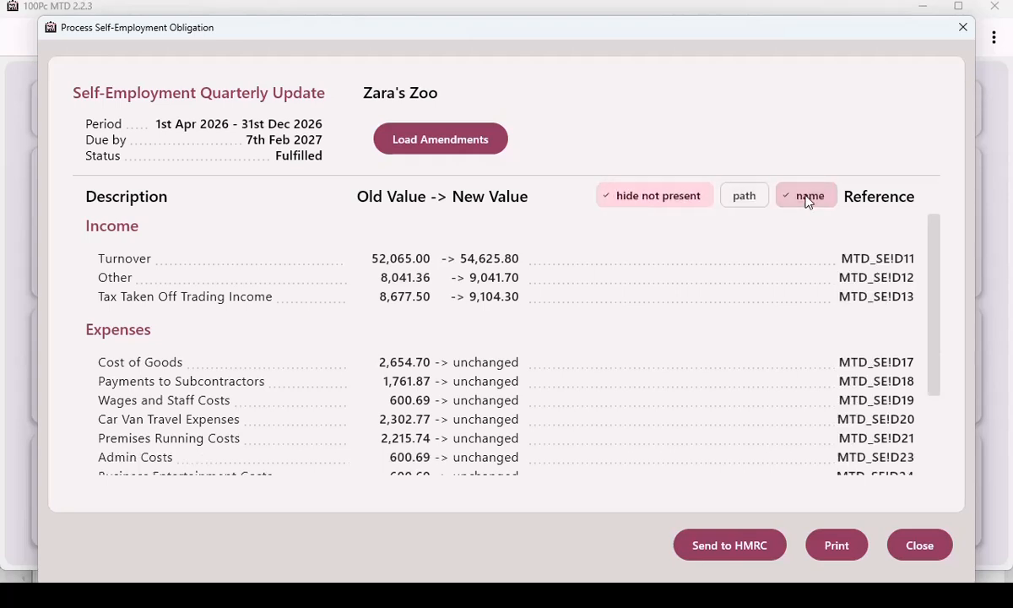
pyautogui.click(754, 203)
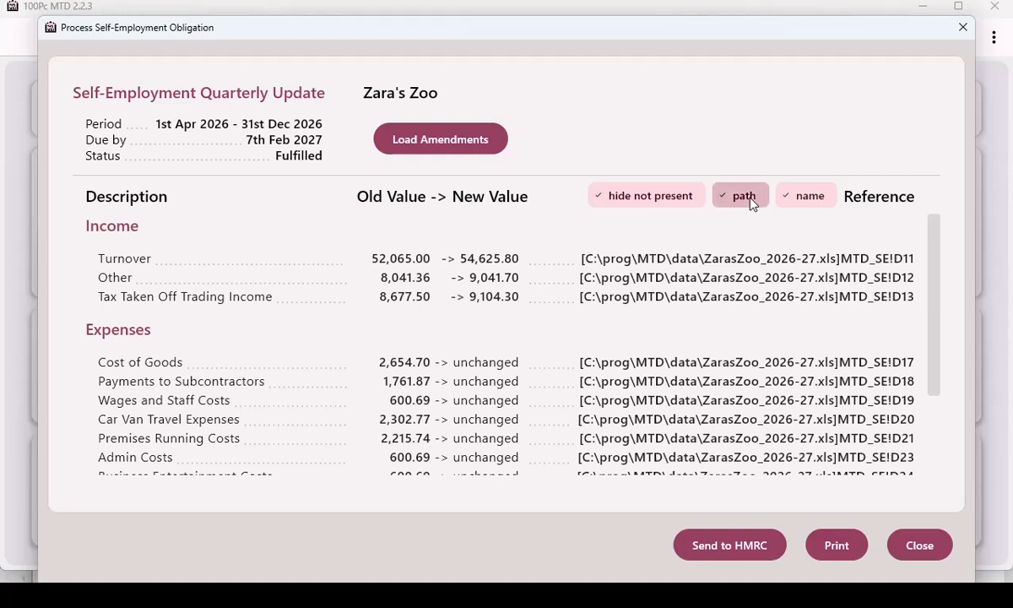
pyautogui.click(752, 203)
pyautogui.click(809, 199)
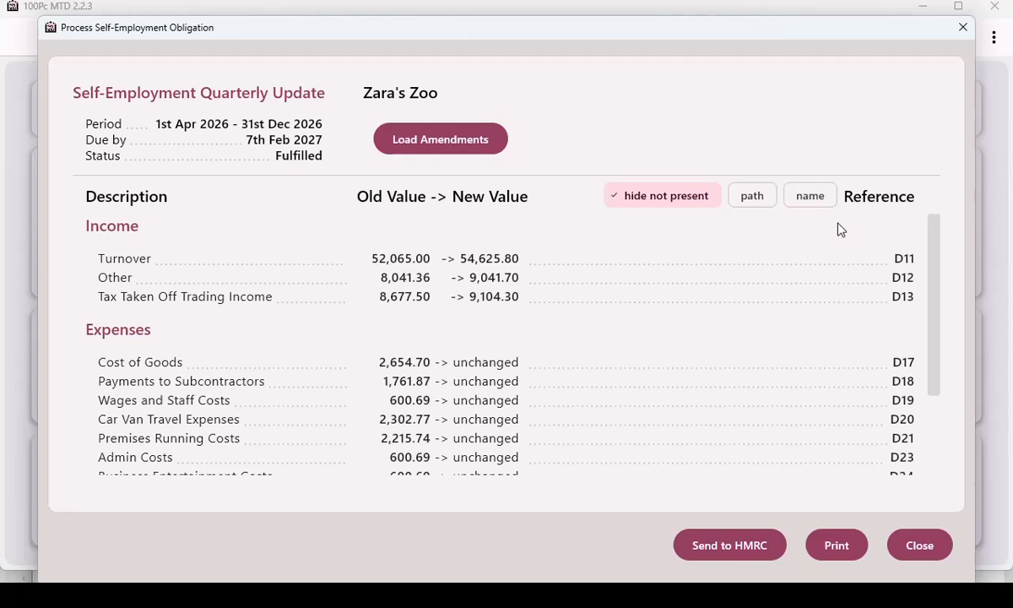
# Step: Print the amended Q3 update with Microsoft Print to PDF, saving it over foo.pdf in the data folder
pyautogui.click(839, 546)
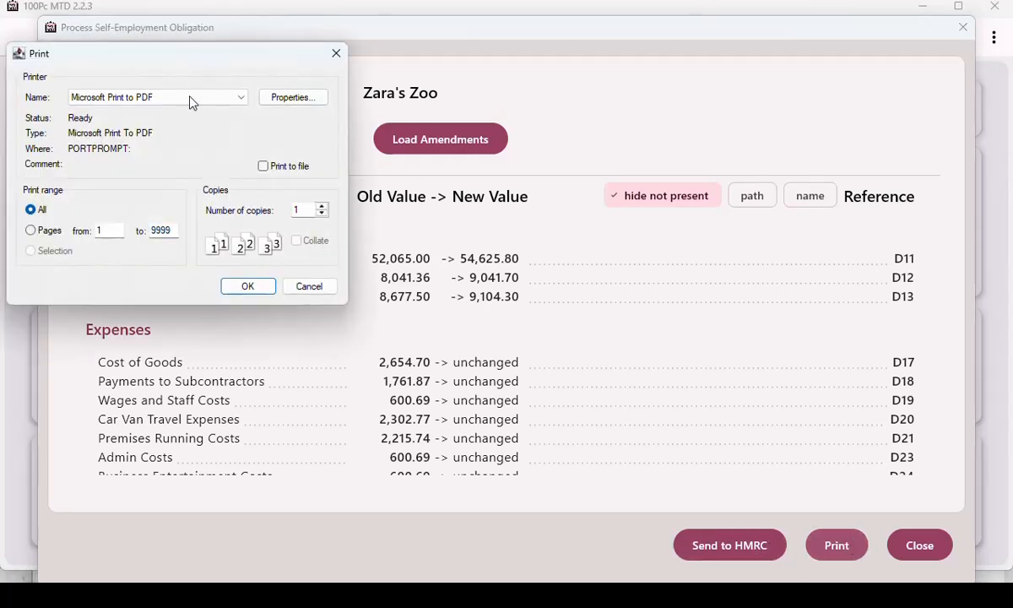
pyautogui.click(256, 289)
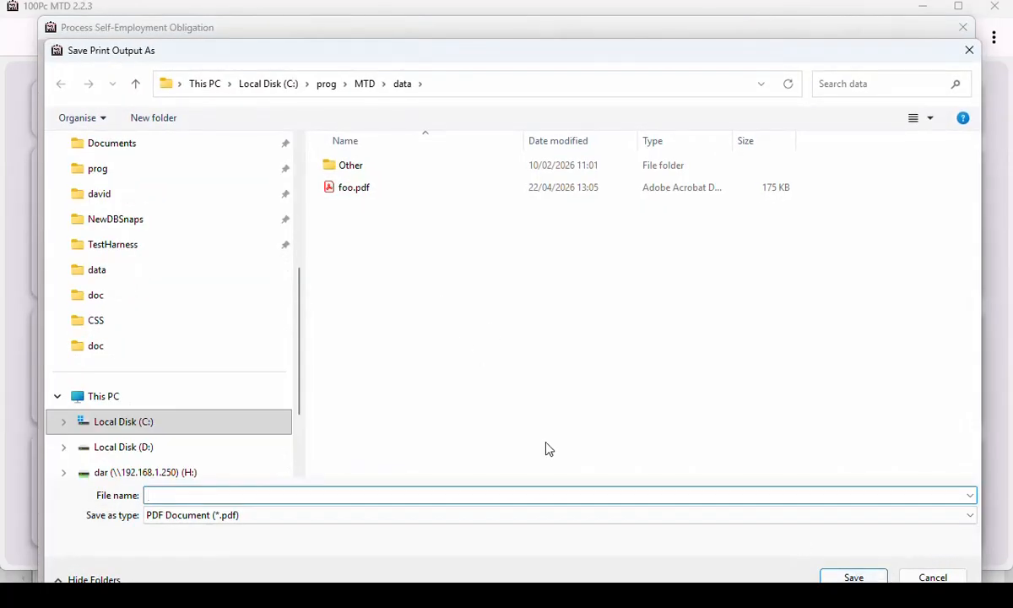
pyautogui.click(354, 191)
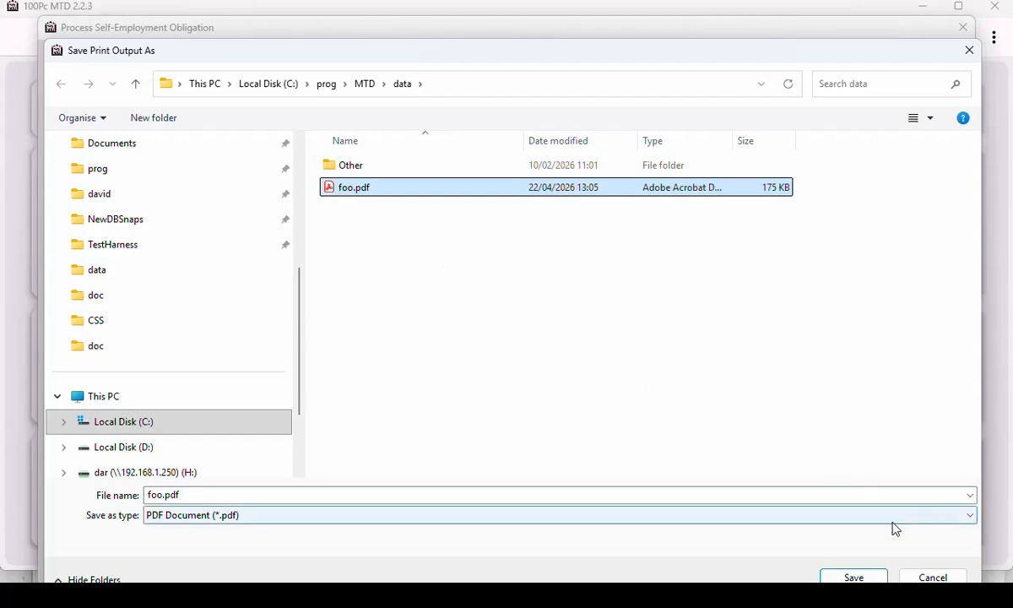
pyautogui.click(853, 577)
# Step: Send the amended Cumulative Q3 update to HMRC, accept the legal declaration and close the update
pyautogui.click(747, 545)
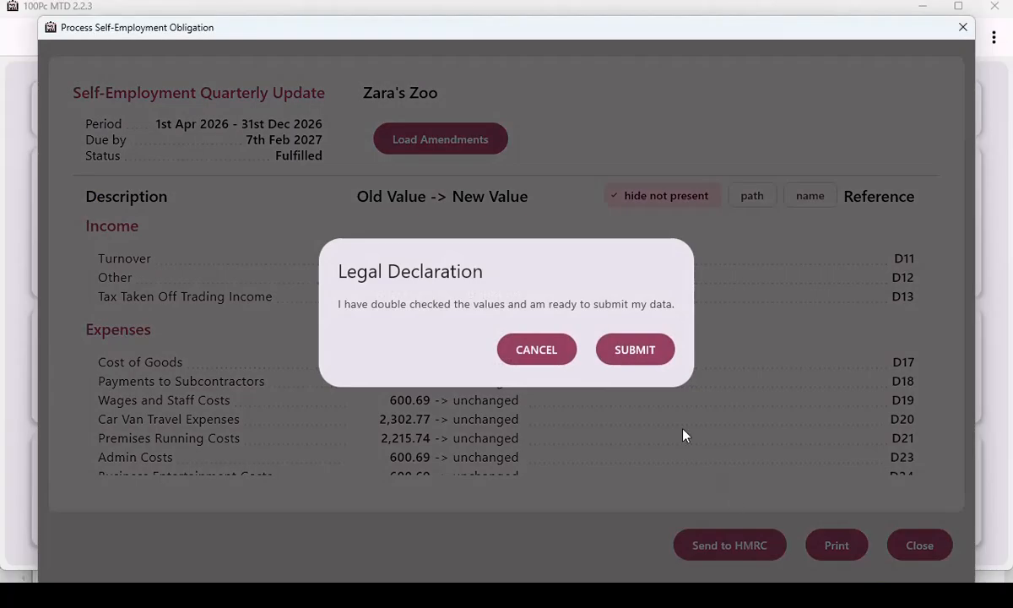
pyautogui.click(631, 360)
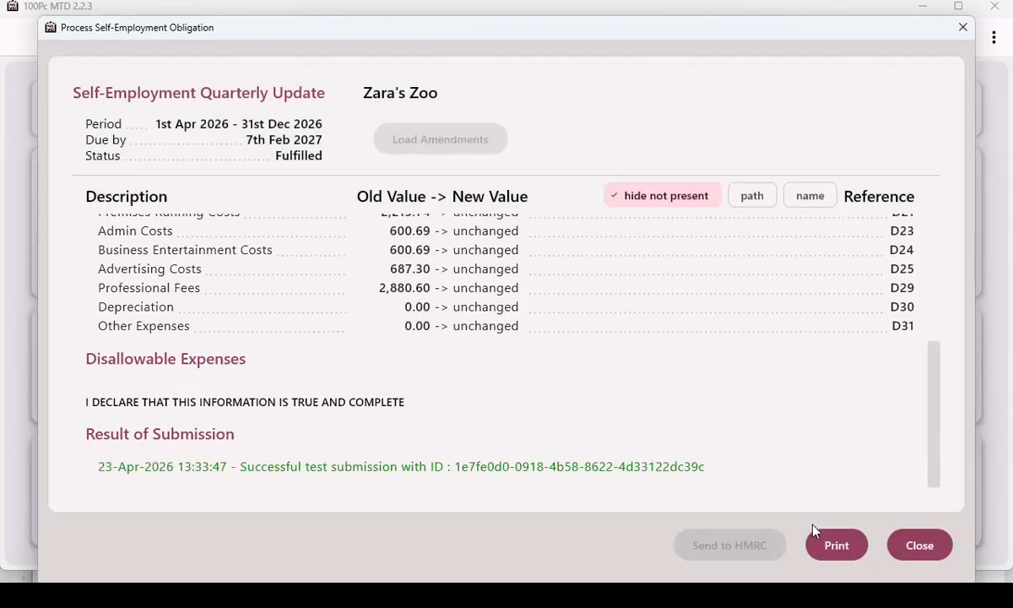
pyautogui.click(921, 545)
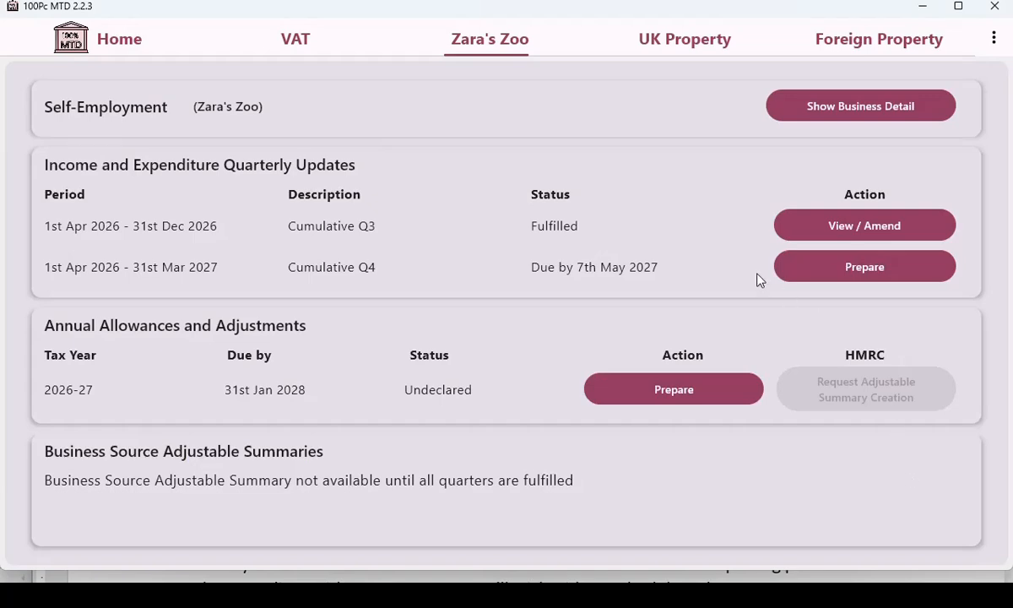
# Step: Prepare the Zara's Zoo Cumulative Q4 update, send it to HMRC with the legal declaration accepted, and close it
pyautogui.click(834, 279)
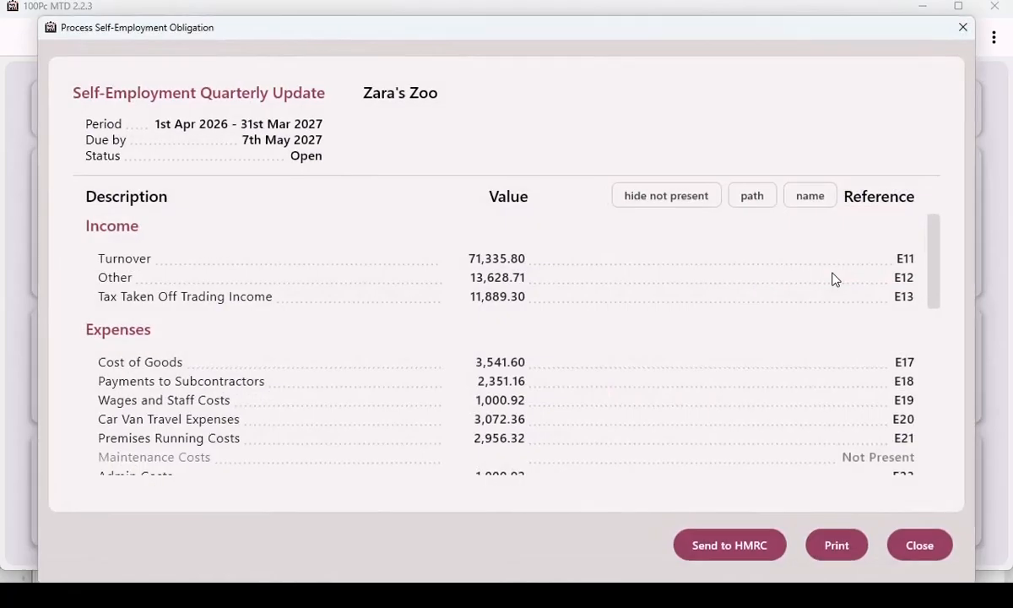
pyautogui.click(716, 549)
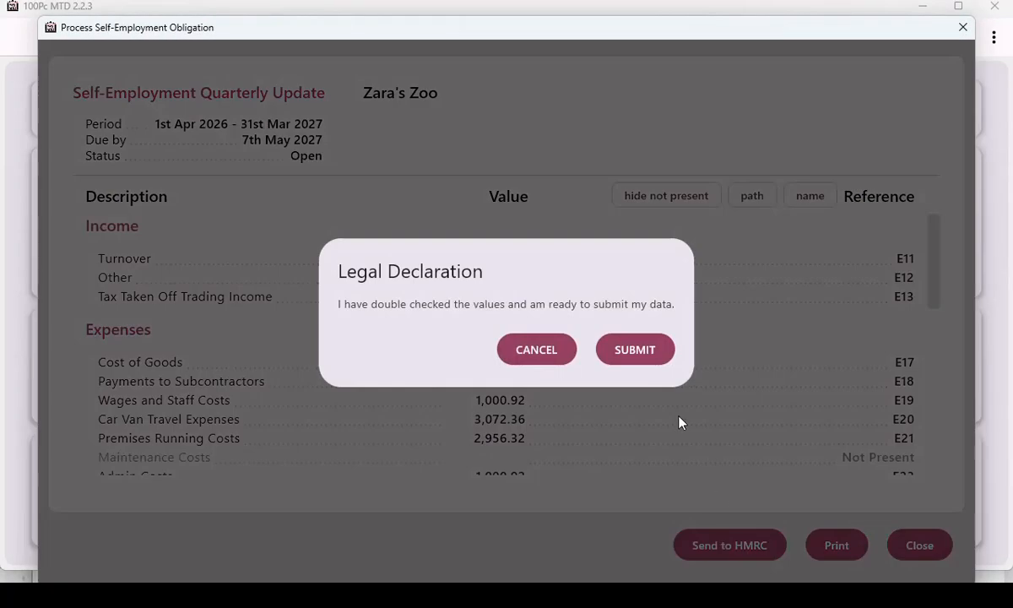
pyautogui.click(636, 356)
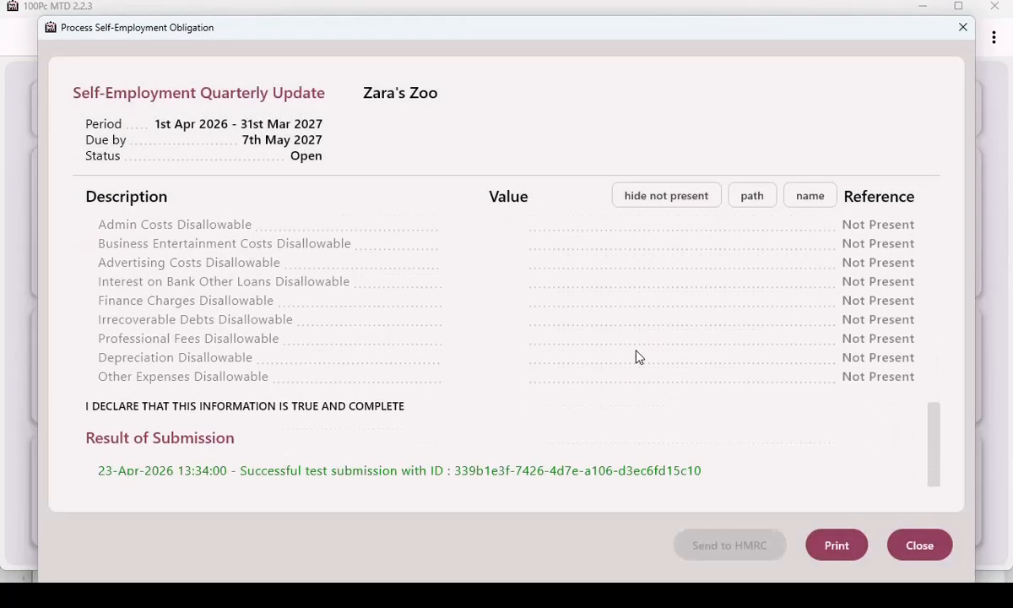
pyautogui.click(916, 546)
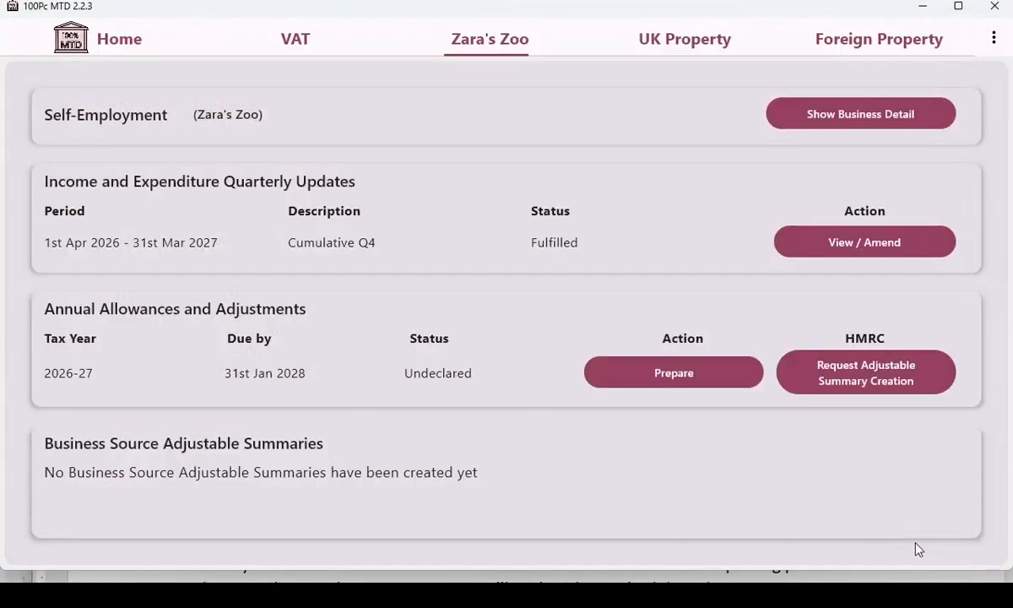
# Step: Prepare and review the 2026-27 annual allowances and adjustments, submit them to HMRC under the legal declaration, and close the form
pyautogui.click(701, 380)
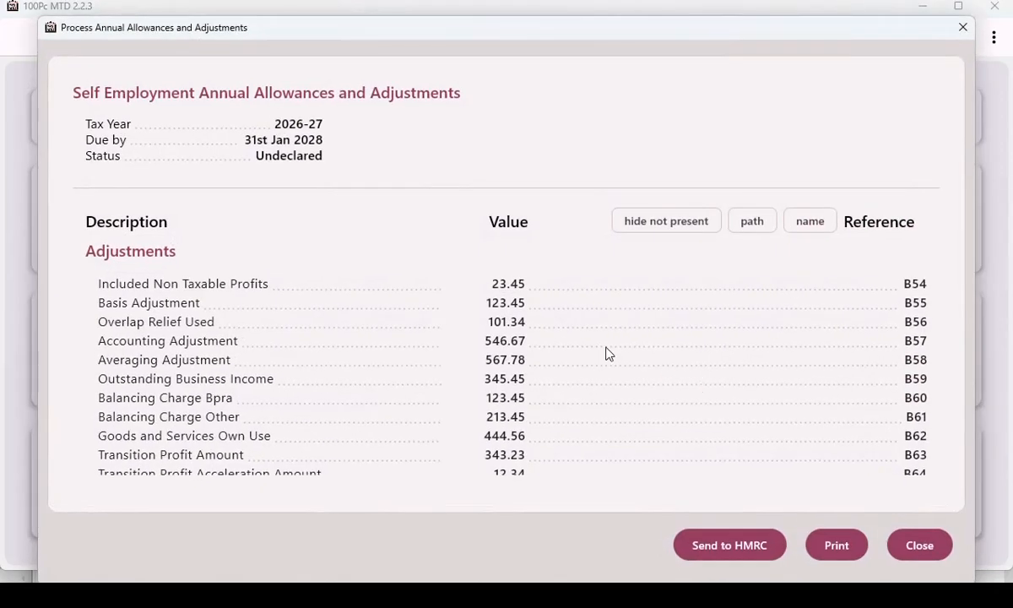
pyautogui.scroll(-3, 609, 354)
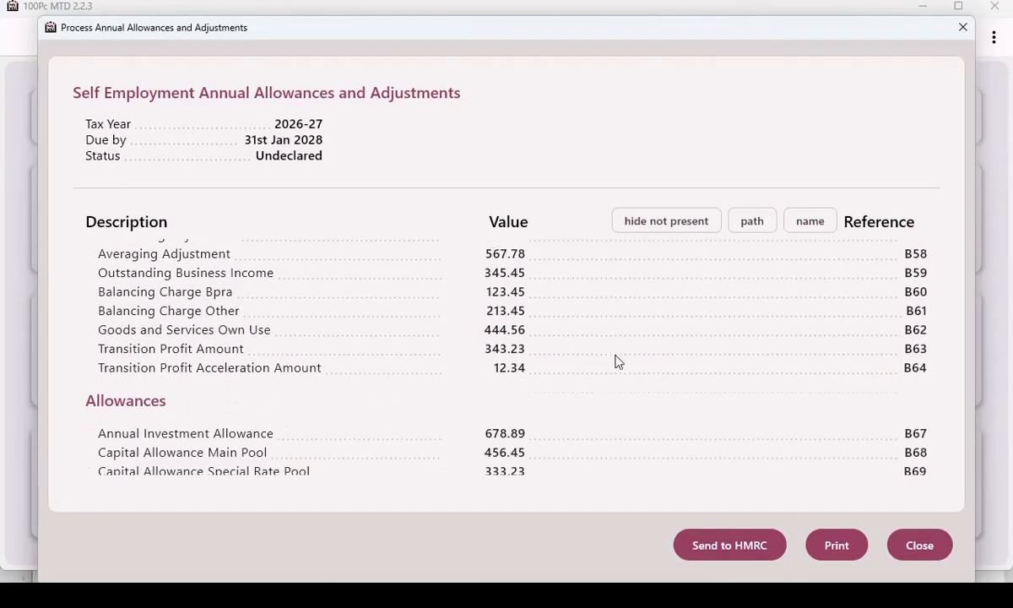
pyautogui.scroll(-10, 617, 362)
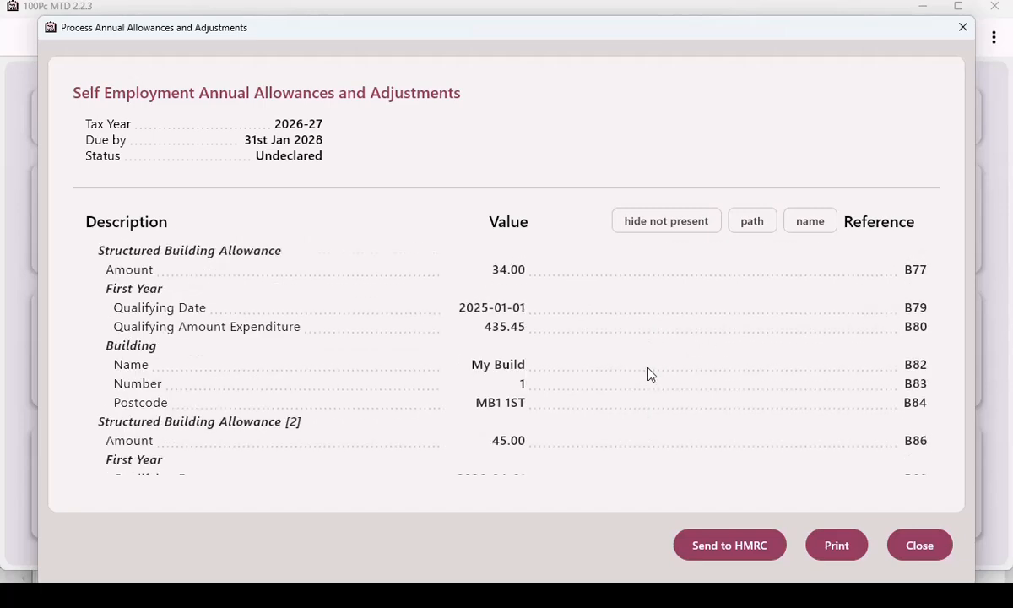
pyautogui.scroll(-5, 667, 388)
pyautogui.click(730, 545)
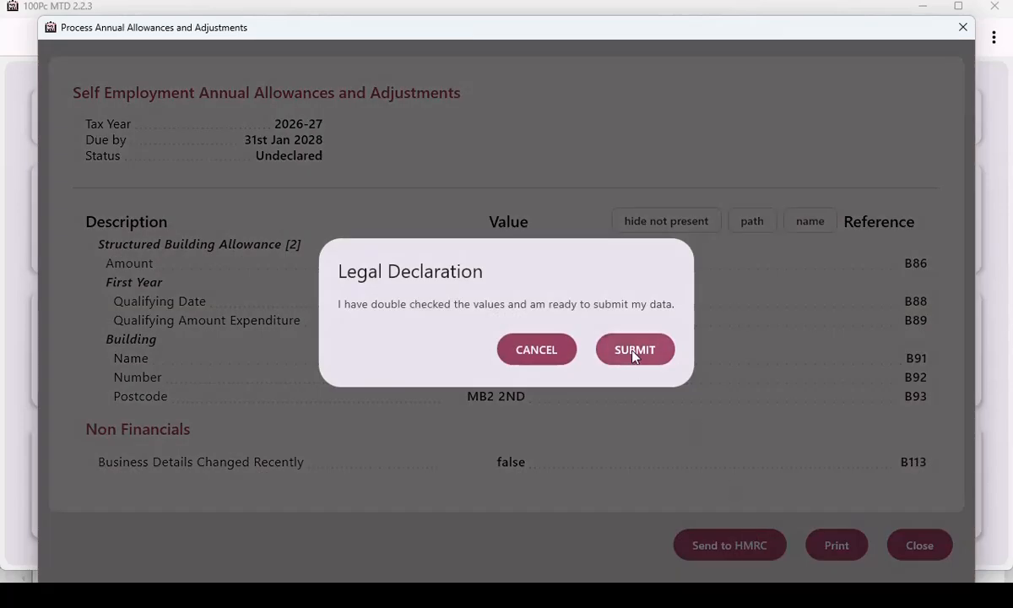
pyautogui.click(635, 350)
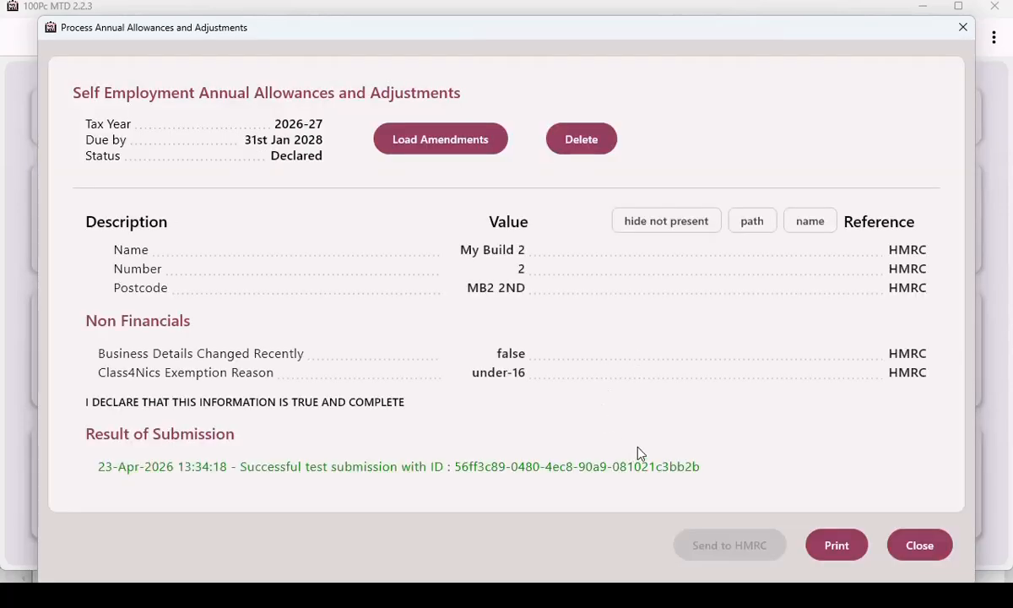
pyautogui.click(929, 547)
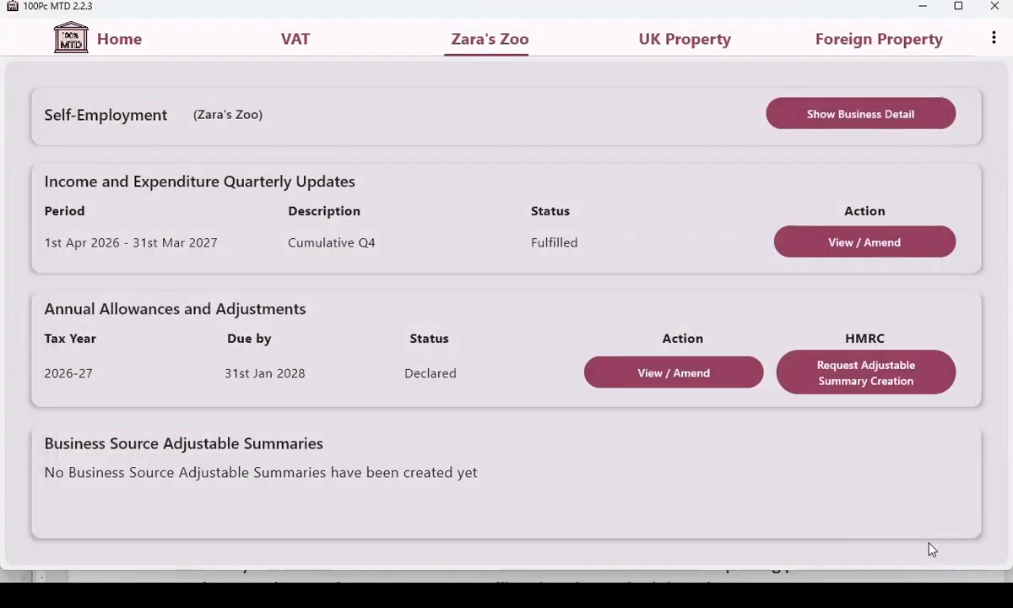
# Step: Request creation of a 2026-27 adjustable summary from HMRC and review its full Adjustable Summary Calculation
pyautogui.click(843, 382)
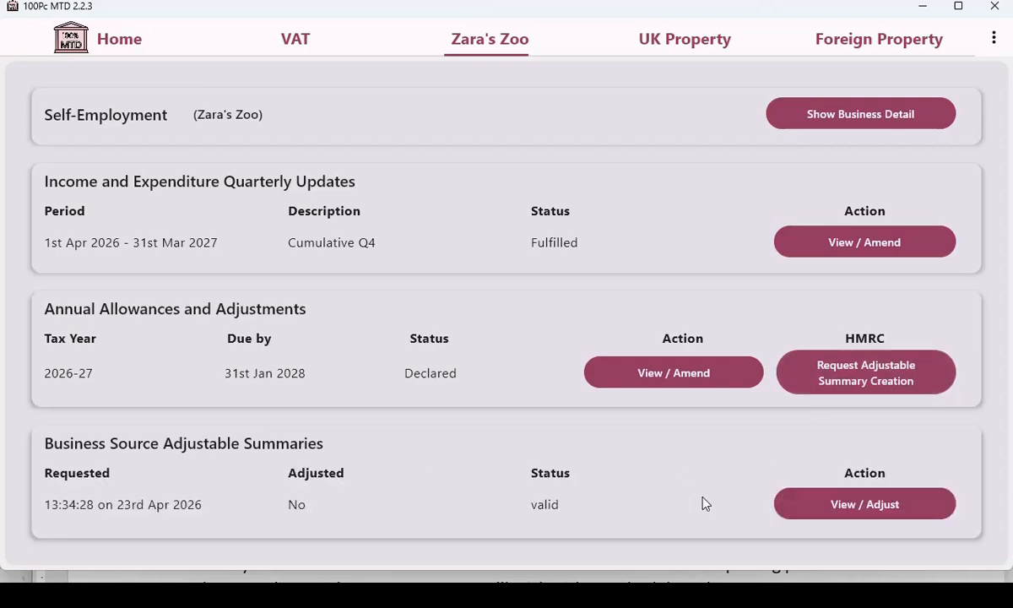
pyautogui.click(826, 507)
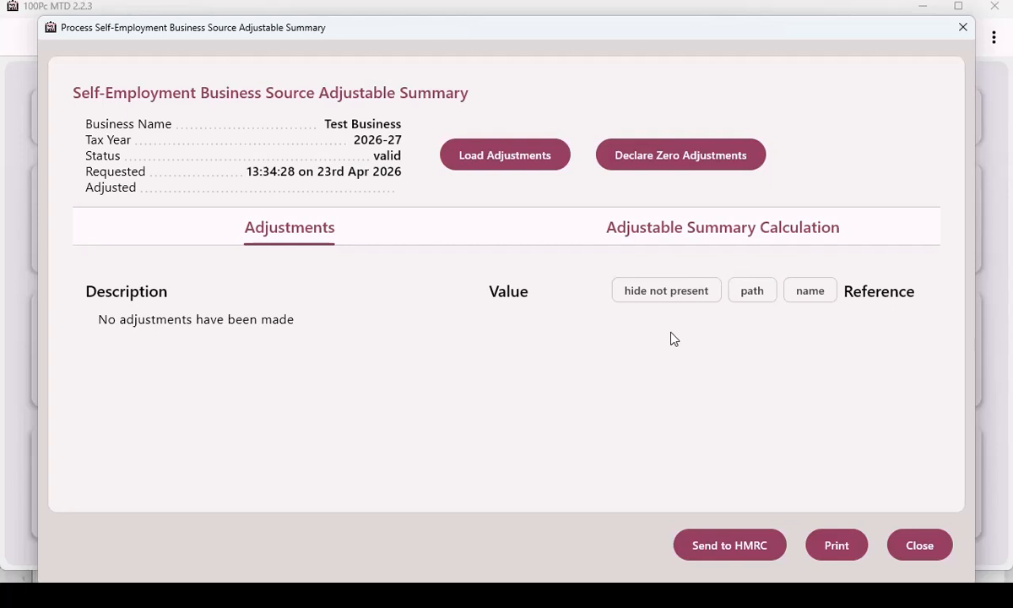
pyautogui.click(671, 227)
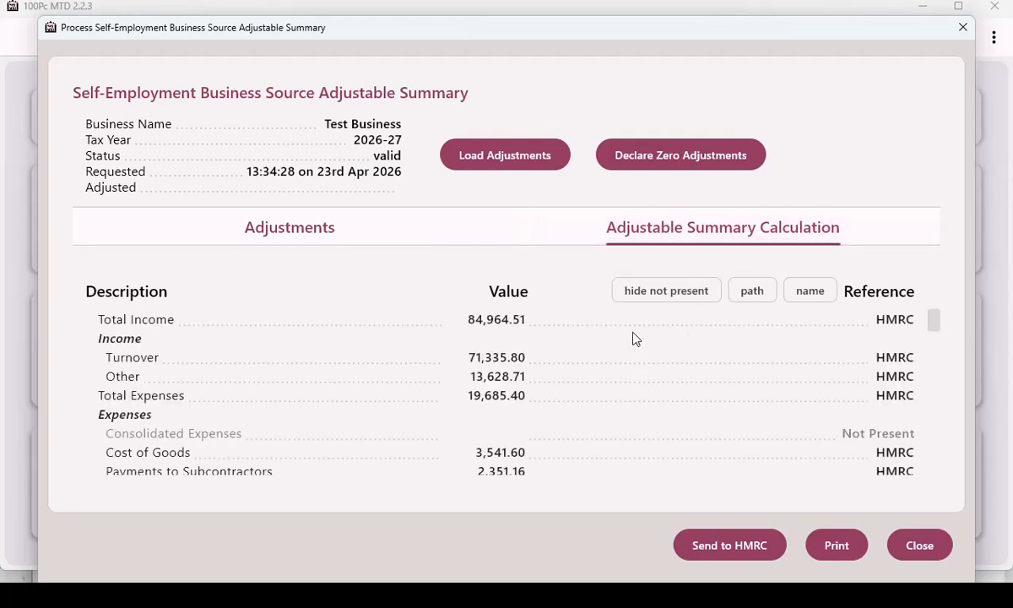
pyautogui.scroll(-3, 633, 340)
pyautogui.scroll(-4, 635, 337)
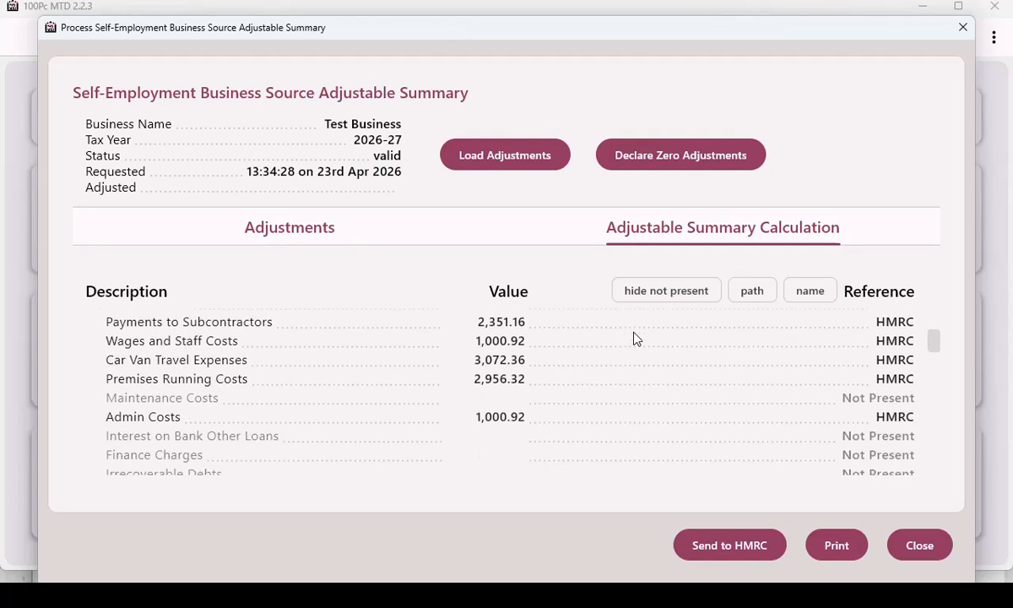
pyautogui.scroll(-5, 640, 338)
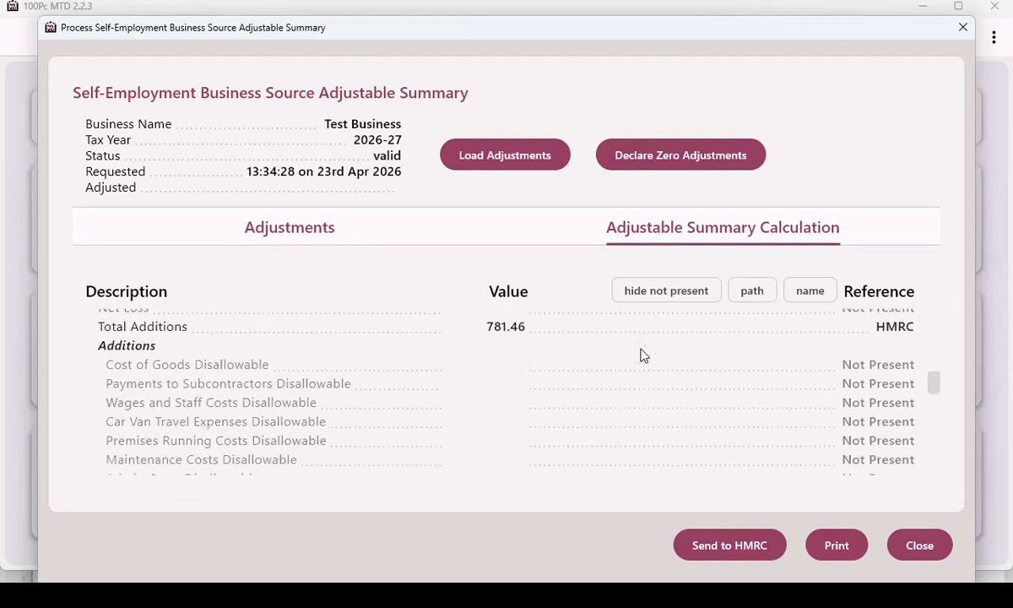
pyautogui.scroll(-5, 642, 355)
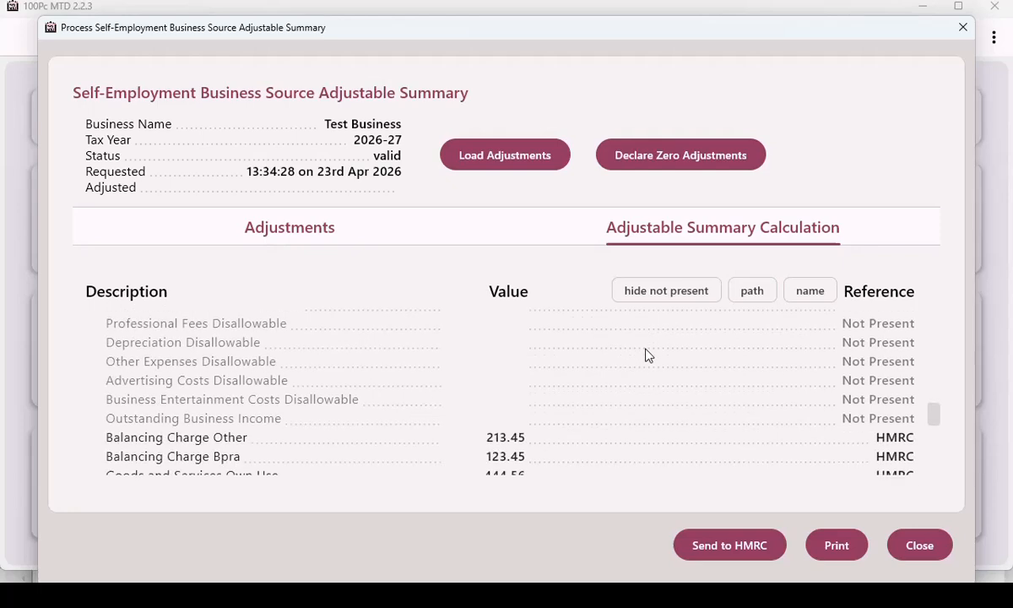
pyautogui.scroll(-5, 646, 354)
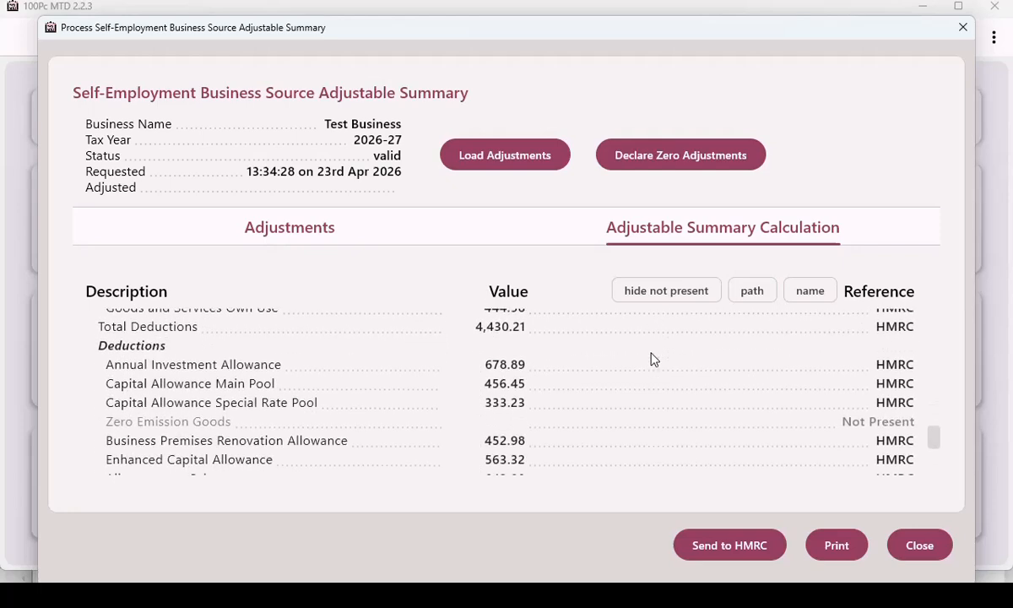
pyautogui.scroll(-5, 651, 359)
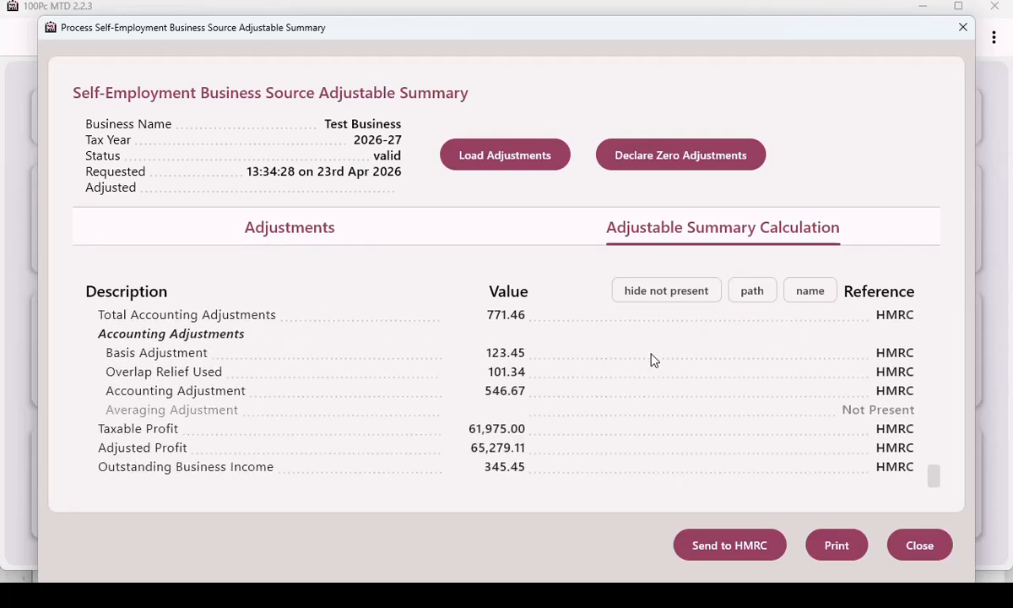
# Step: Load the adjustments into the adjustable summary, submit them to HMRC under the legal declaration, and close the summary
pyautogui.click(381, 235)
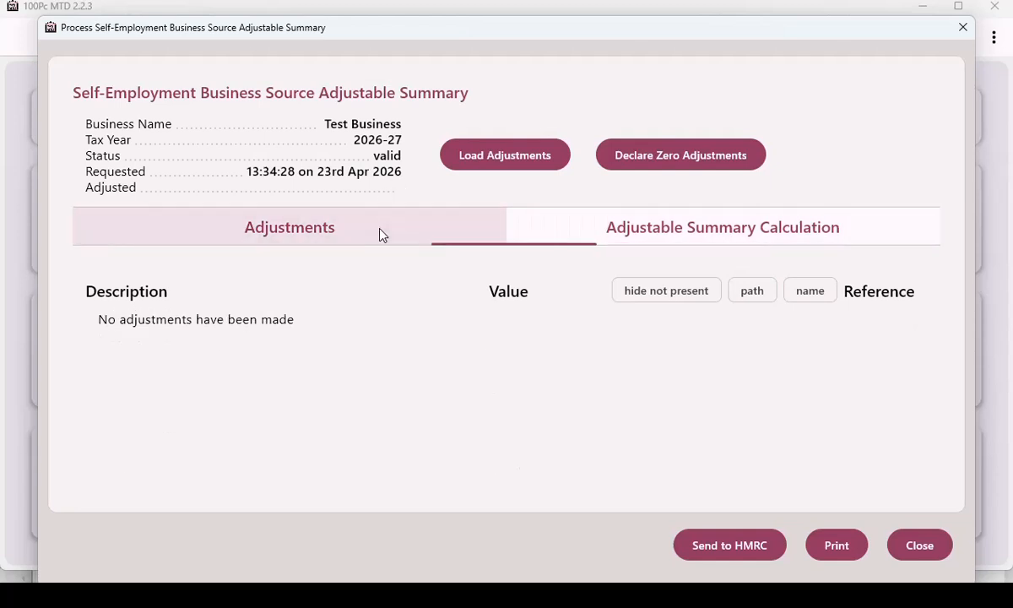
pyautogui.click(532, 164)
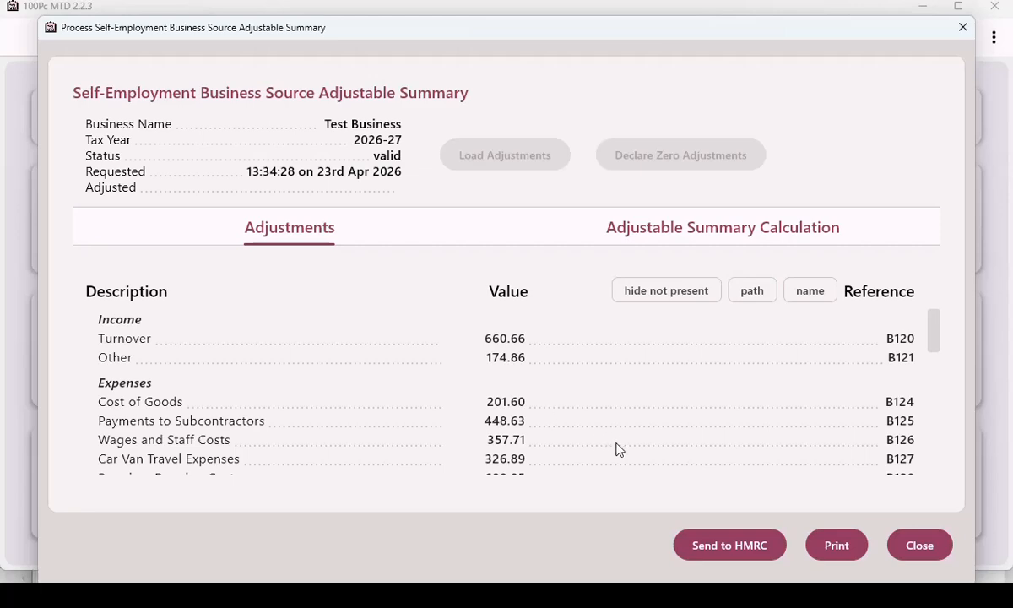
pyautogui.scroll(-1, 625, 453)
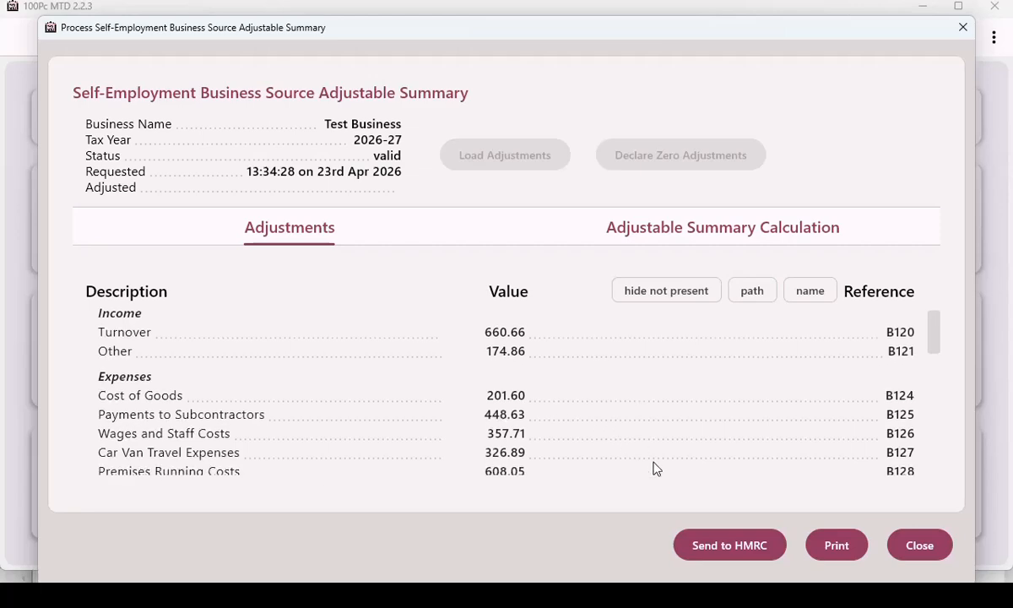
pyautogui.click(748, 551)
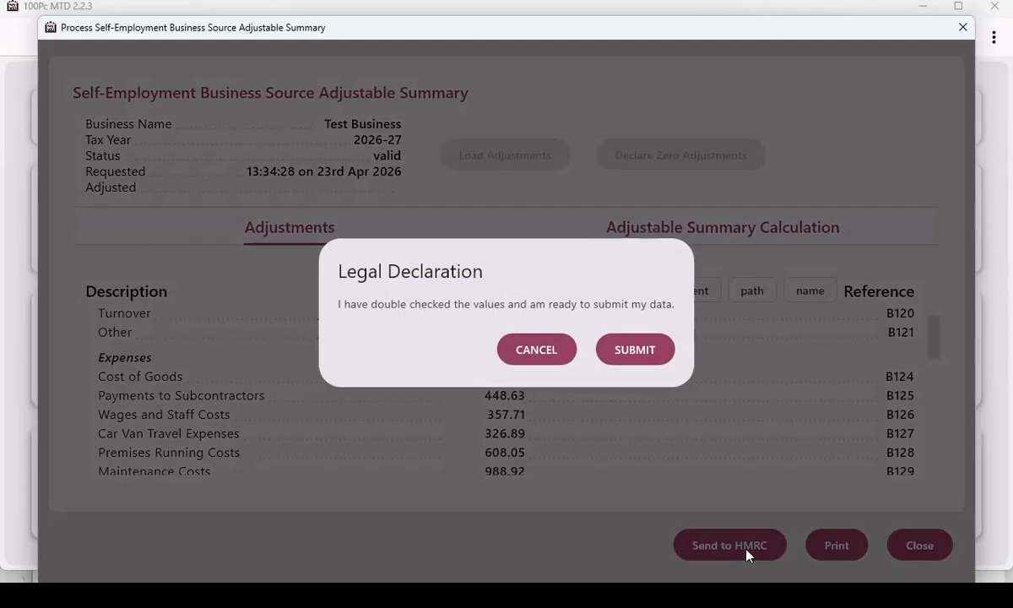
pyautogui.click(618, 348)
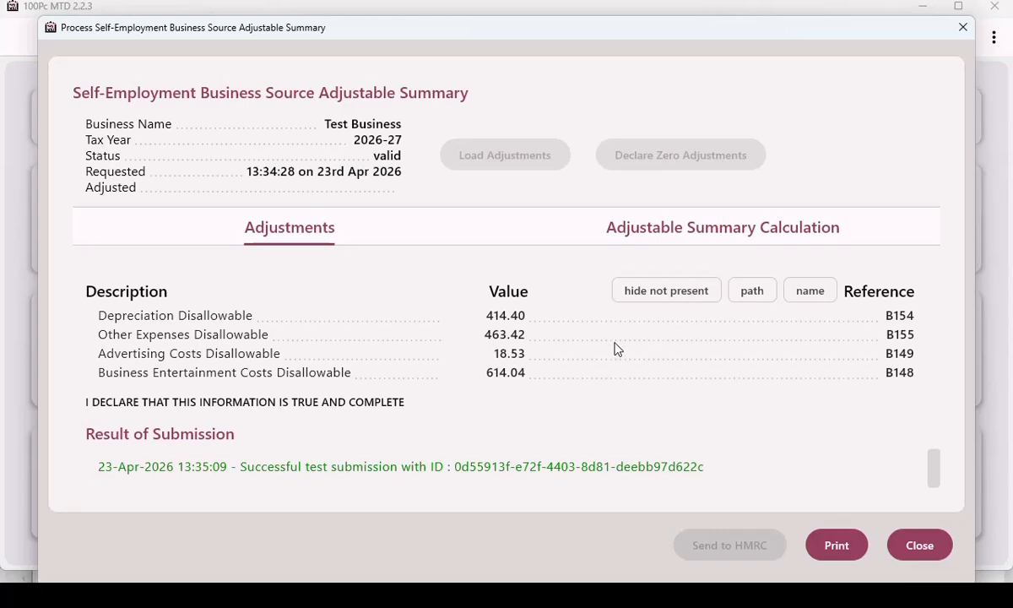
pyautogui.click(917, 545)
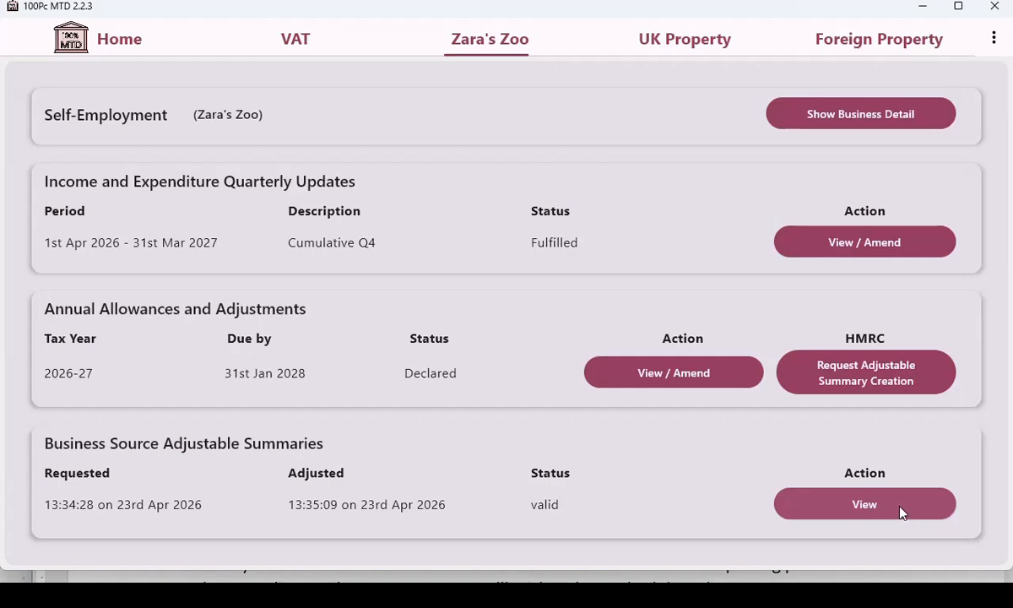
# Step: Examine the old and new values in the adjusted summary's calculation, from income down to accounting adjustments, and close the summary
pyautogui.click(902, 513)
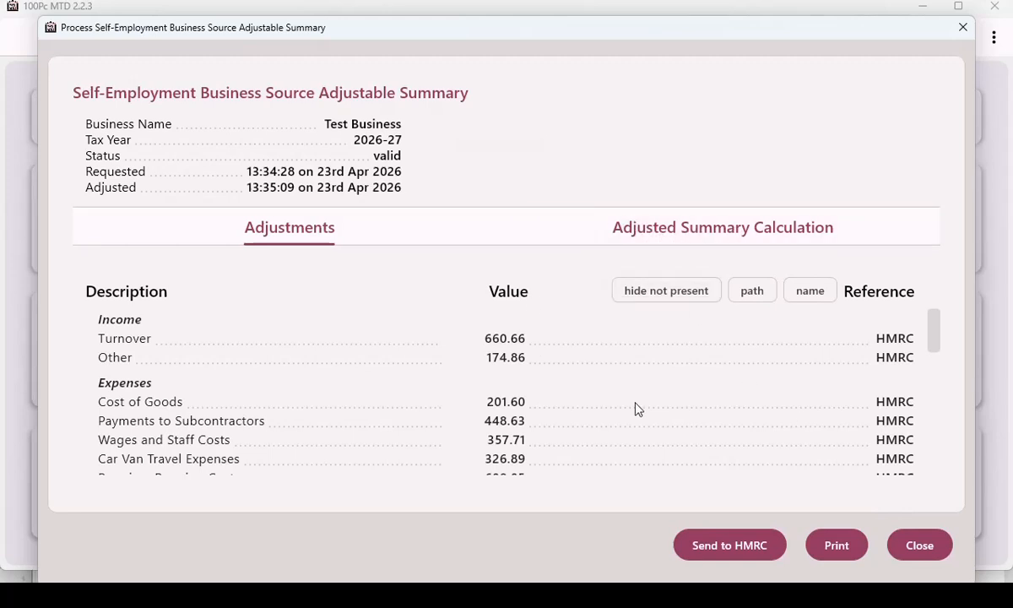
pyautogui.click(711, 228)
pyautogui.scroll(-1, 697, 351)
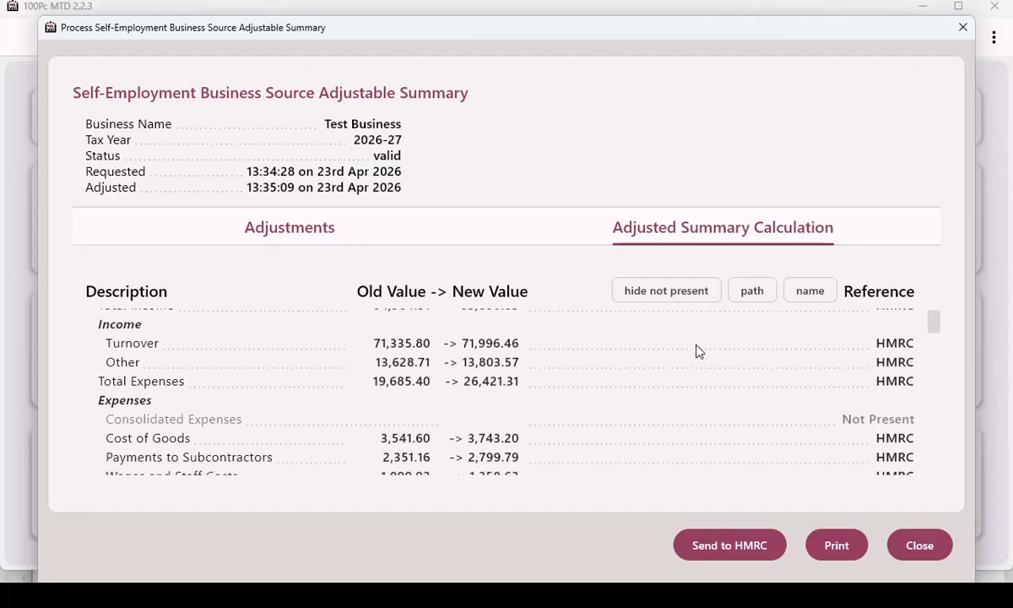
pyautogui.scroll(-5, 697, 351)
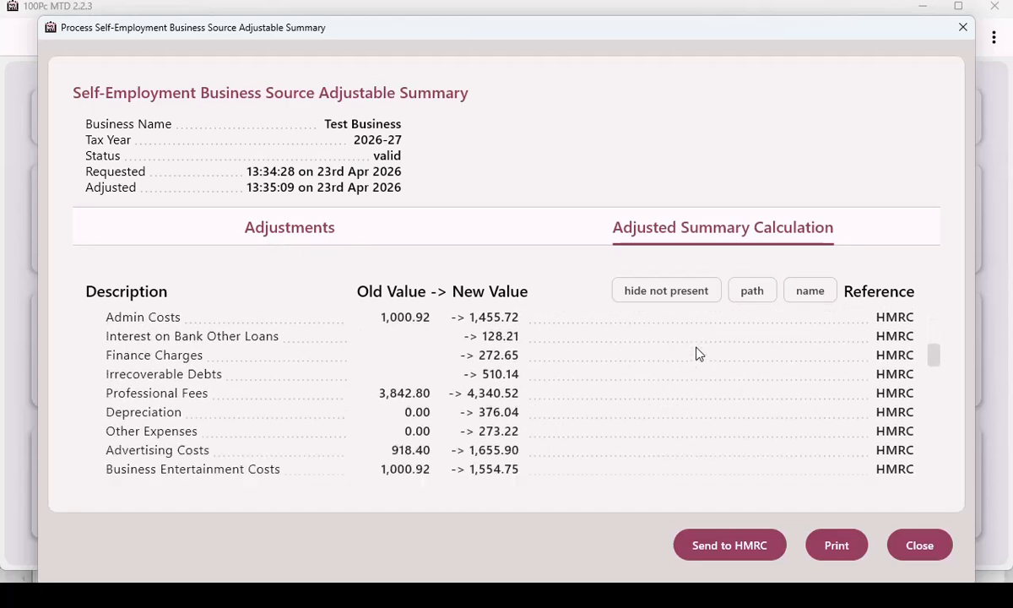
pyautogui.scroll(-8, 698, 353)
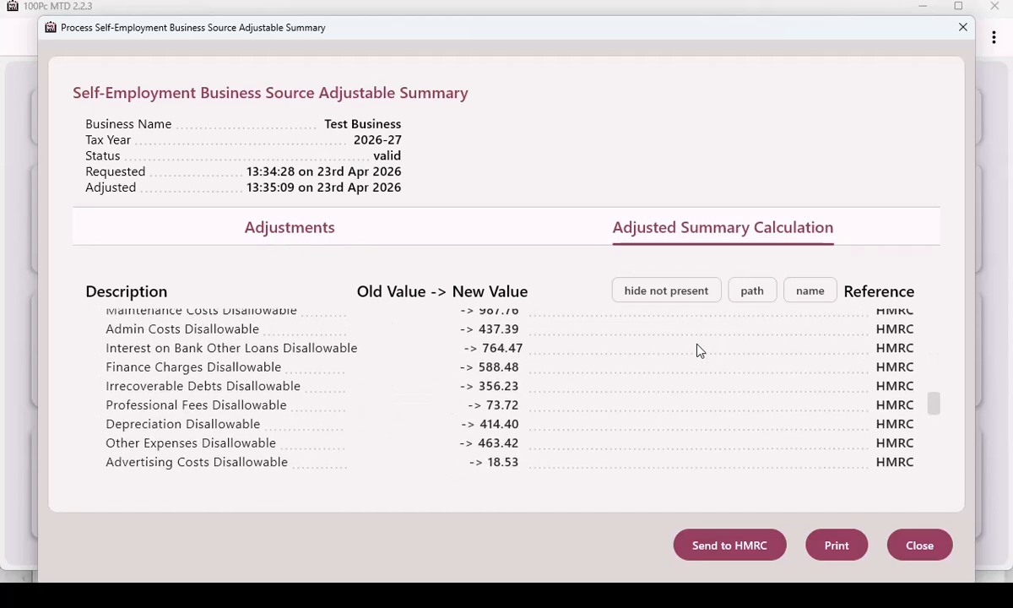
pyautogui.scroll(-8, 697, 351)
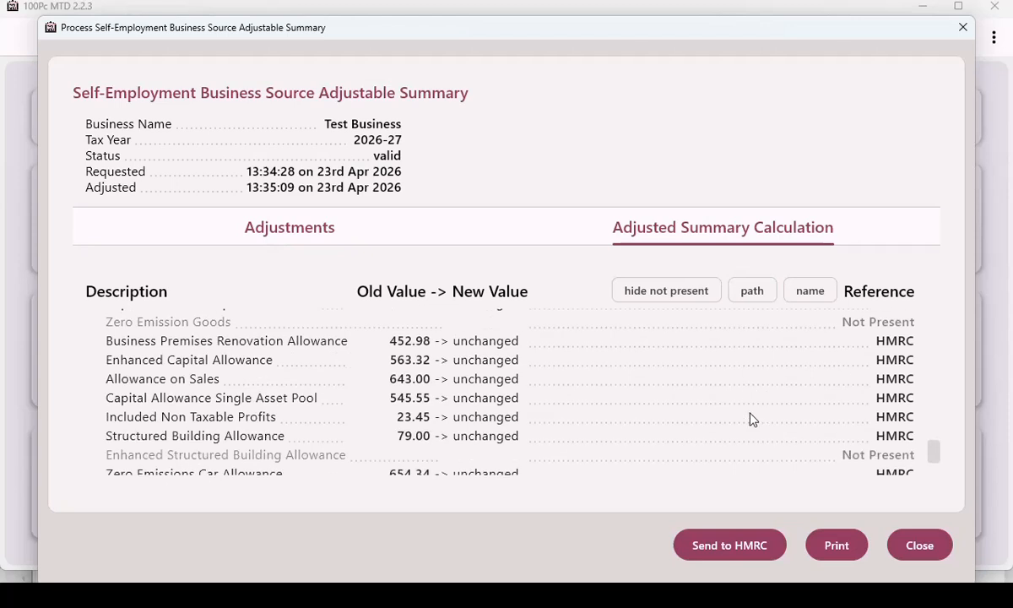
pyautogui.scroll(-5, 752, 420)
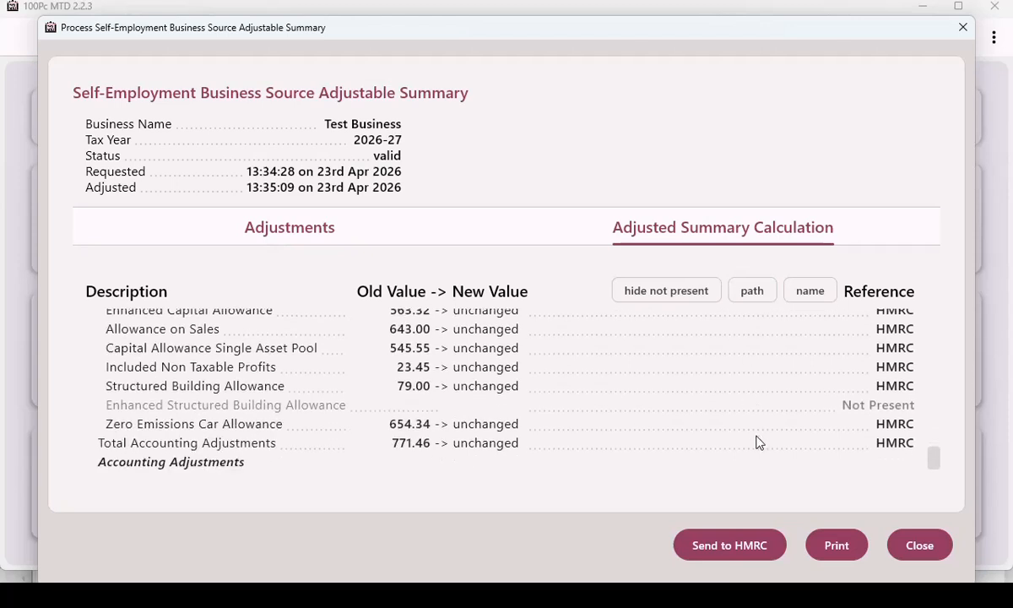
pyautogui.click(944, 549)
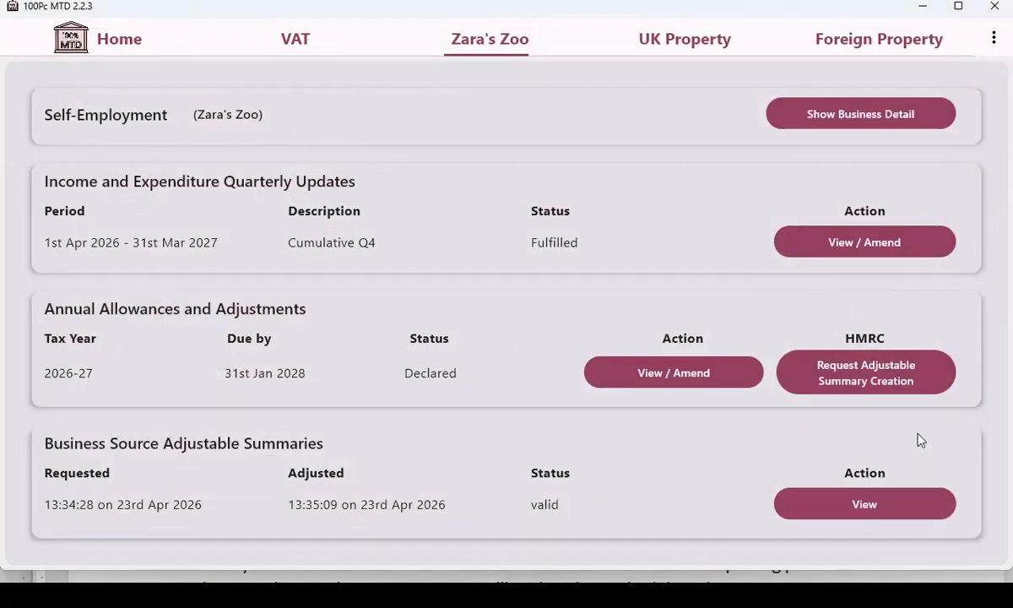
# Step: Request creation of another adjustable summary from HMRC for the 2026-27 tax year
pyautogui.click(893, 384)
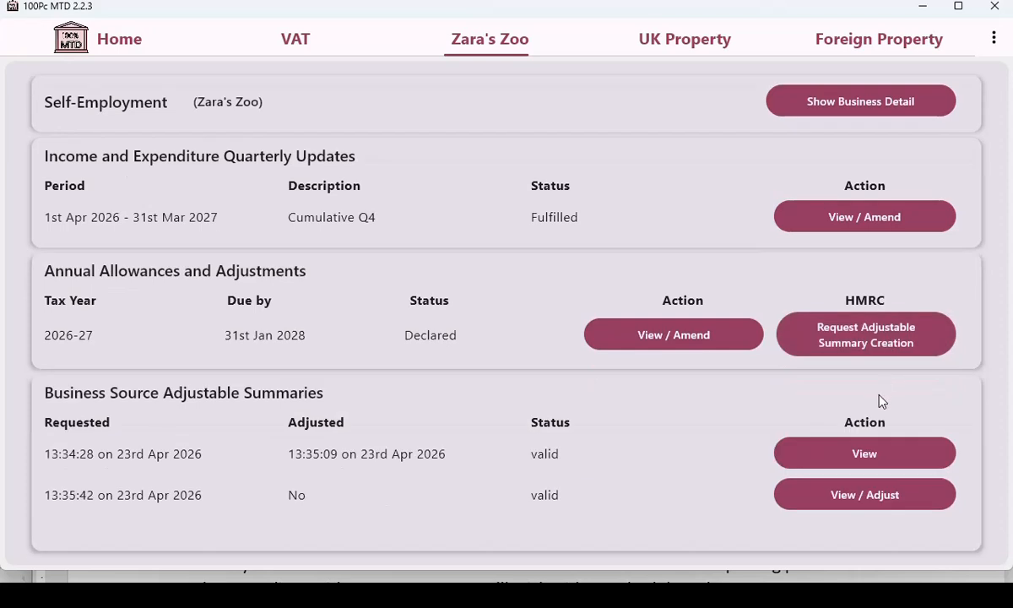